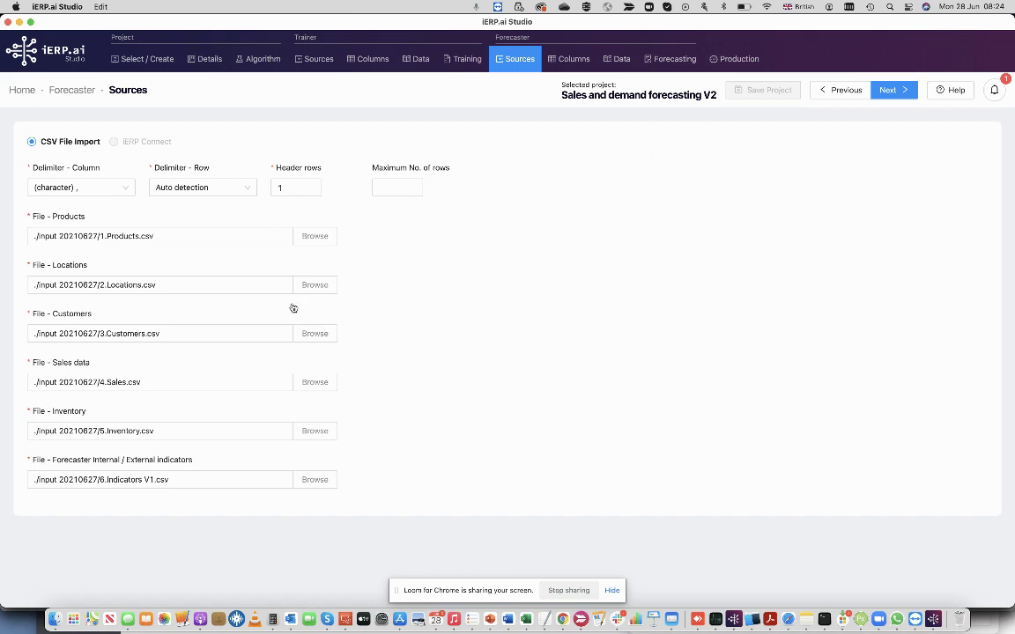
# Review the Forecaster column definitions and validation results for products, sales data, inventory and customers, dismissing the Acrobat update notice
pyautogui.click(894, 91)
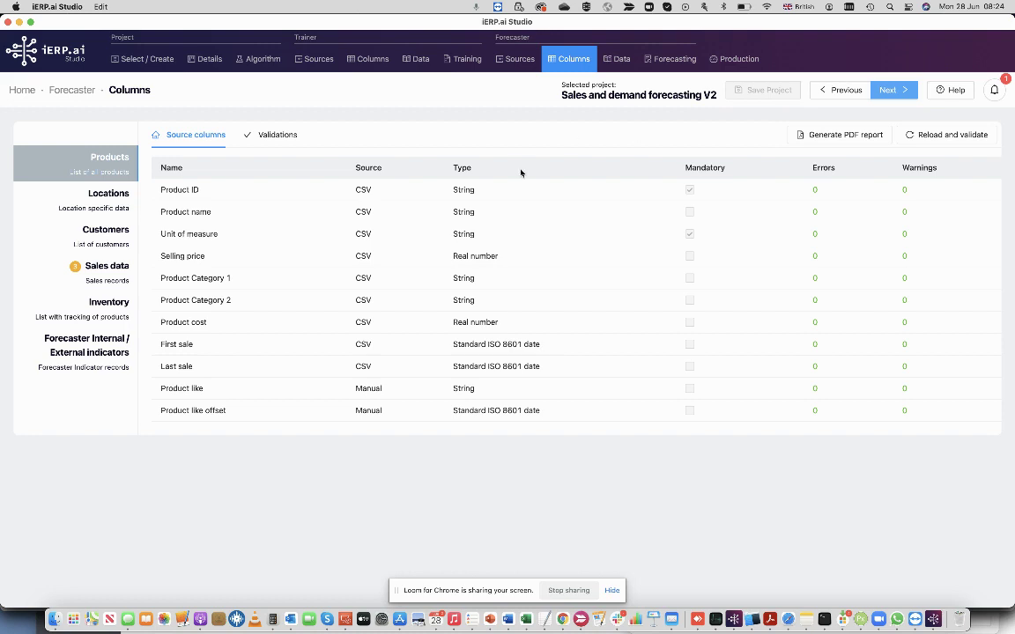
pyautogui.click(102, 279)
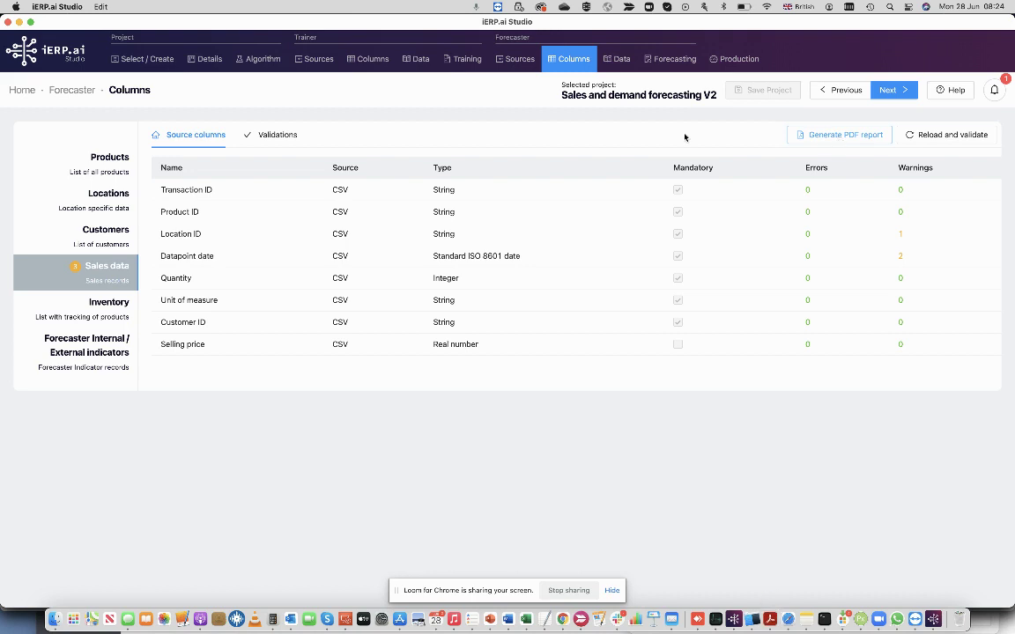
pyautogui.click(770, 622)
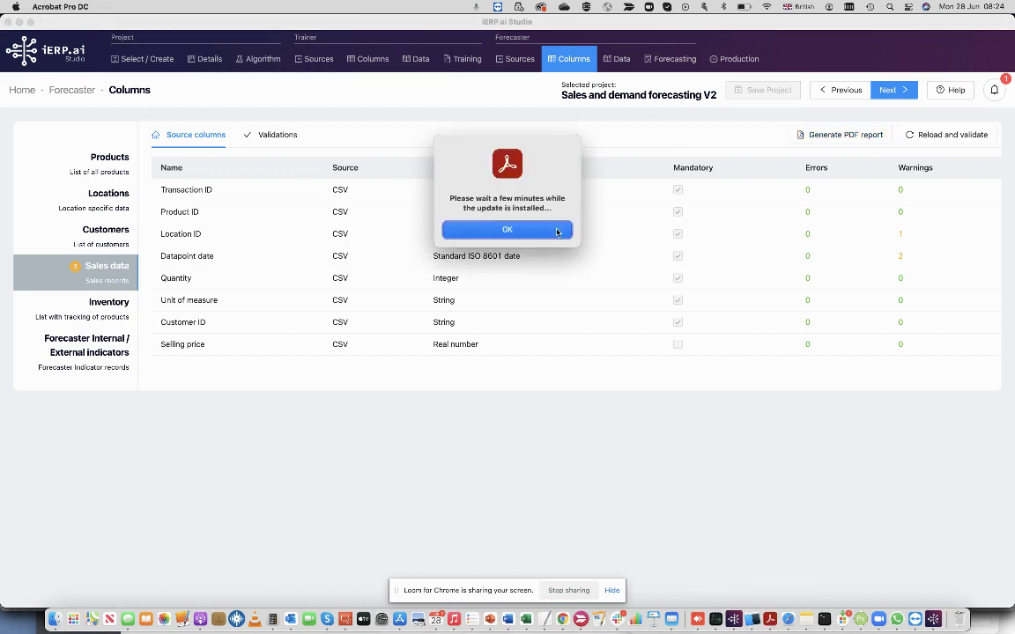
pyautogui.click(477, 209)
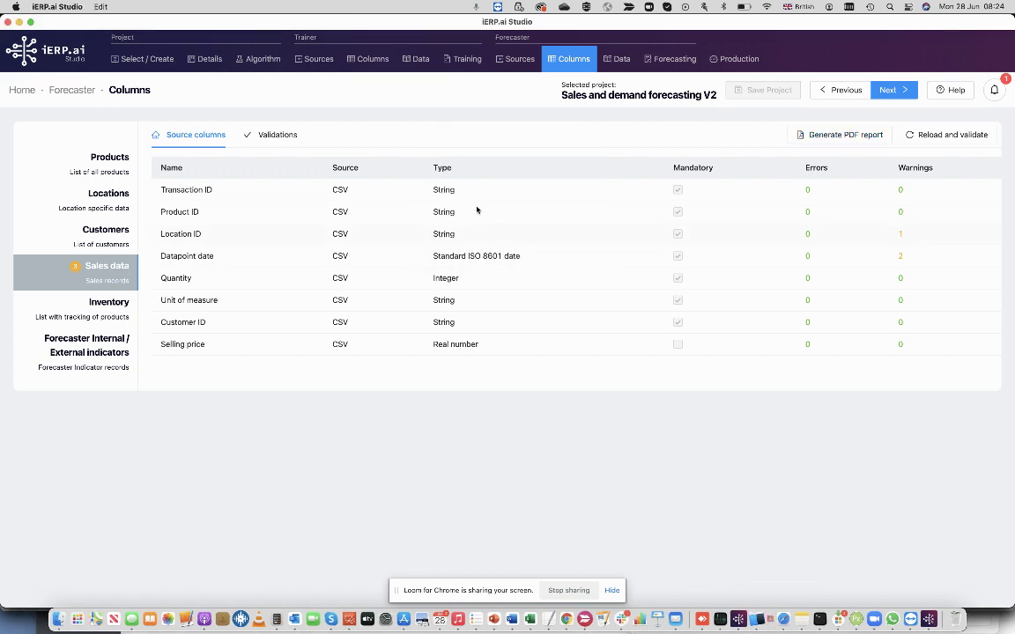
pyautogui.click(104, 304)
pyautogui.click(109, 248)
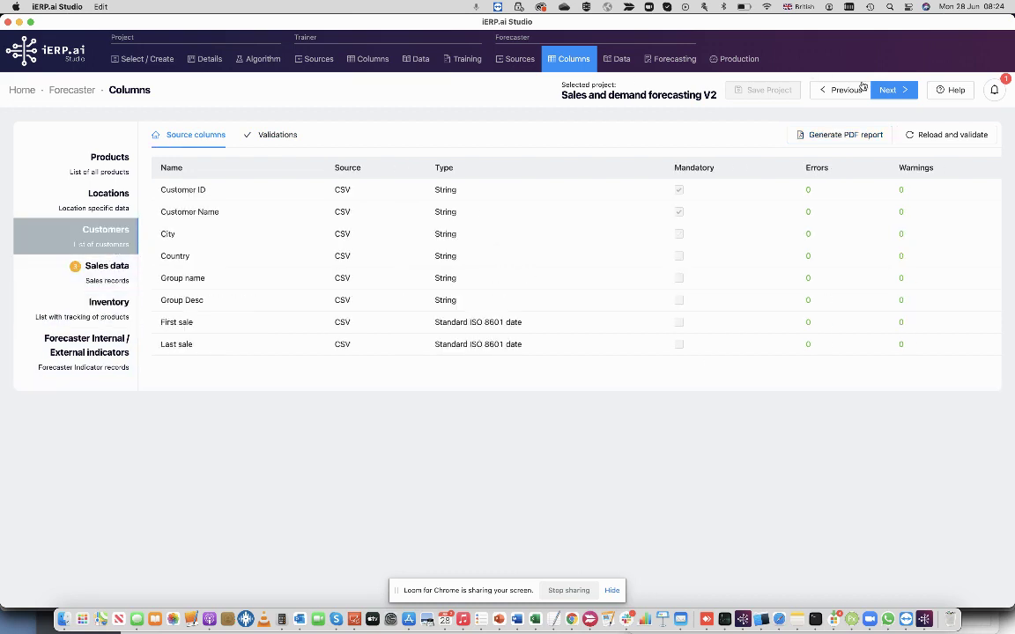
# Look through the Forecaster source data tables for products, locations, customers, sales data and inventory
pyautogui.click(891, 91)
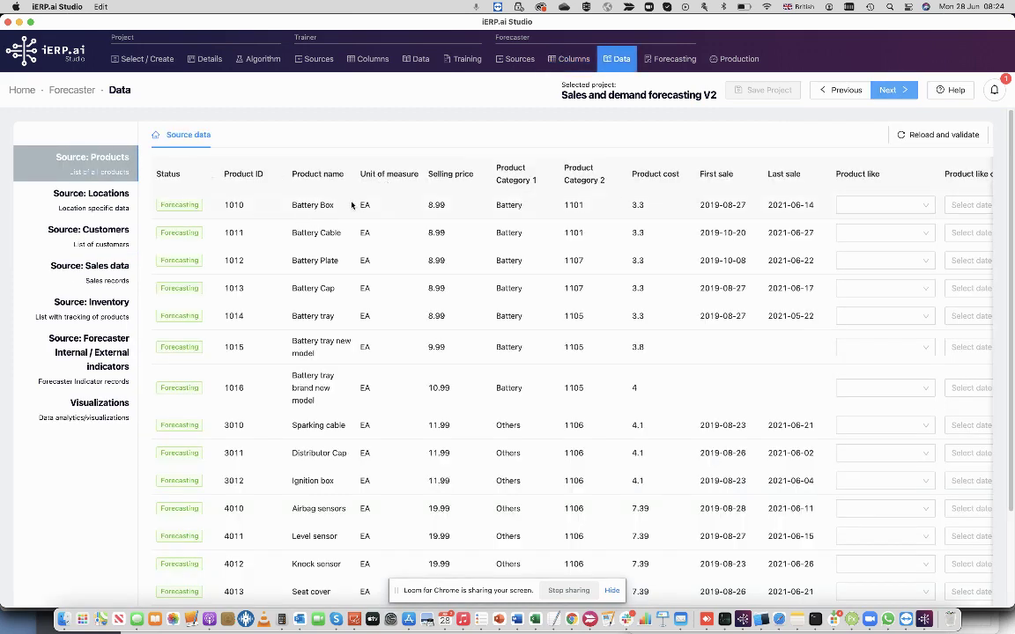
pyautogui.scroll(-3, 348, 201)
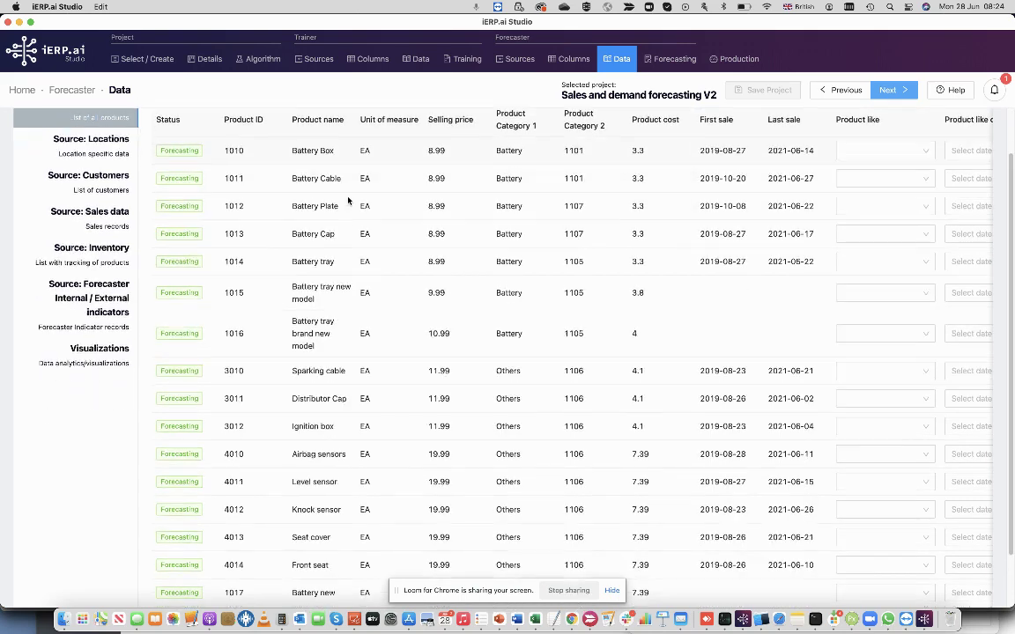
pyautogui.scroll(3, 348, 201)
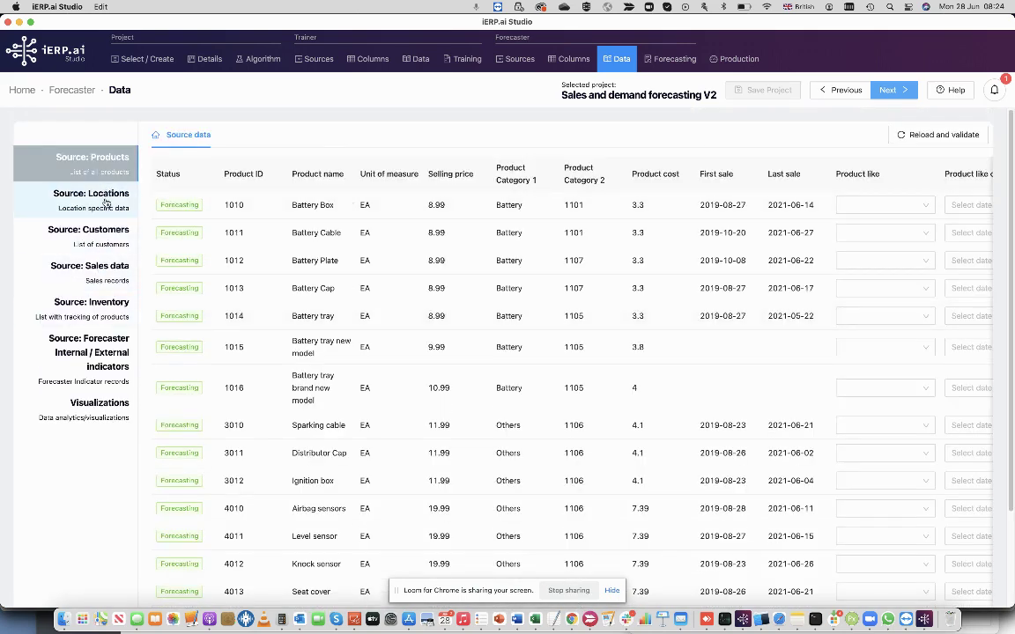
pyautogui.click(109, 203)
pyautogui.click(107, 234)
pyautogui.click(102, 274)
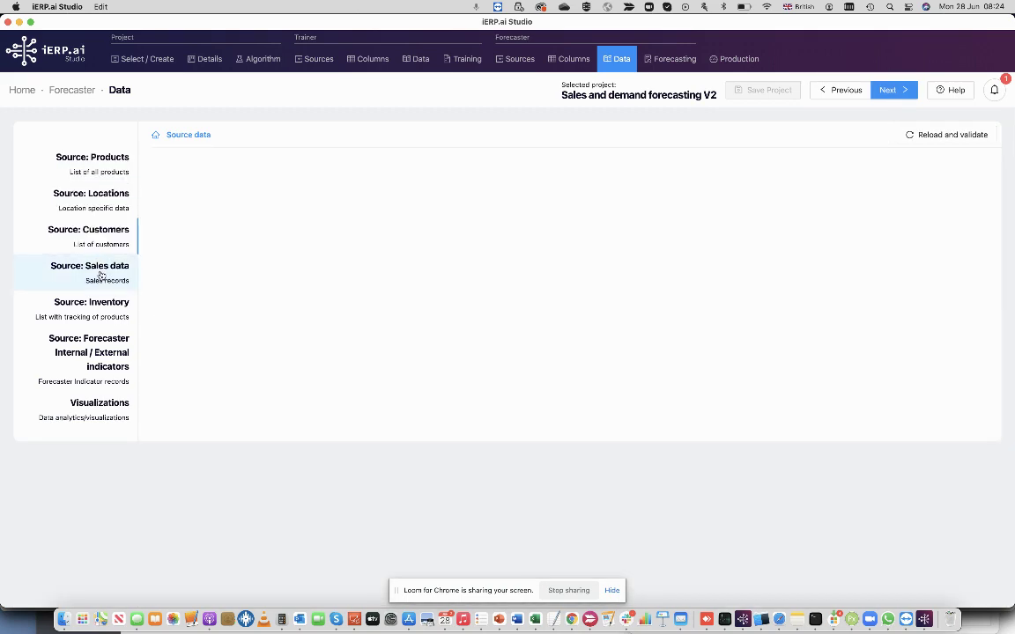
pyautogui.click(66, 309)
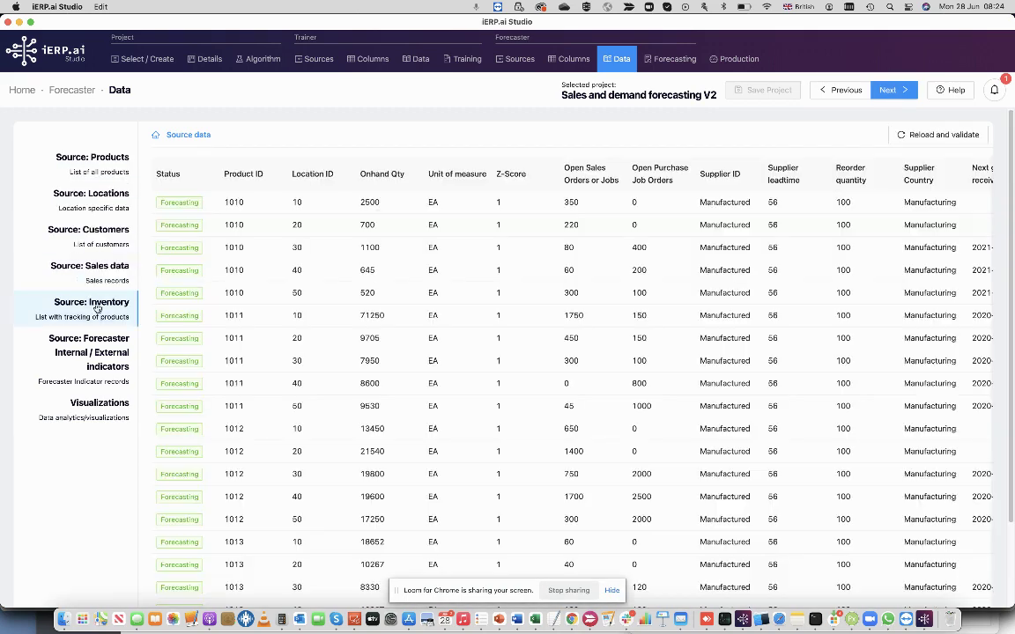
# Examine the sales data visualizations for the overview, location, product and customer breakdowns, returning to the overview
pyautogui.click(102, 418)
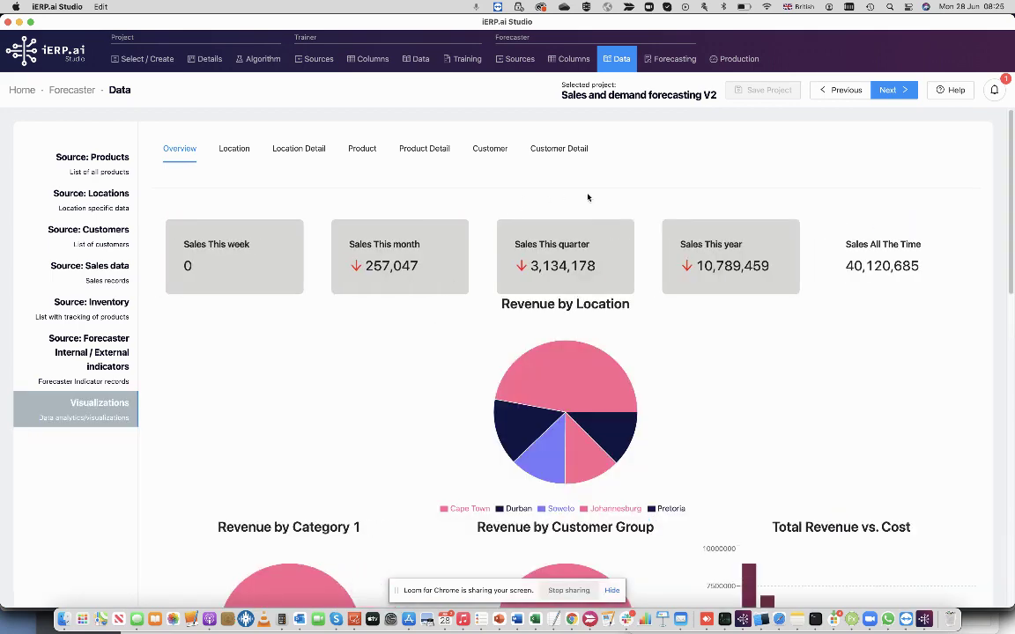
pyautogui.scroll(-2, 590, 183)
pyautogui.scroll(-4, 656, 207)
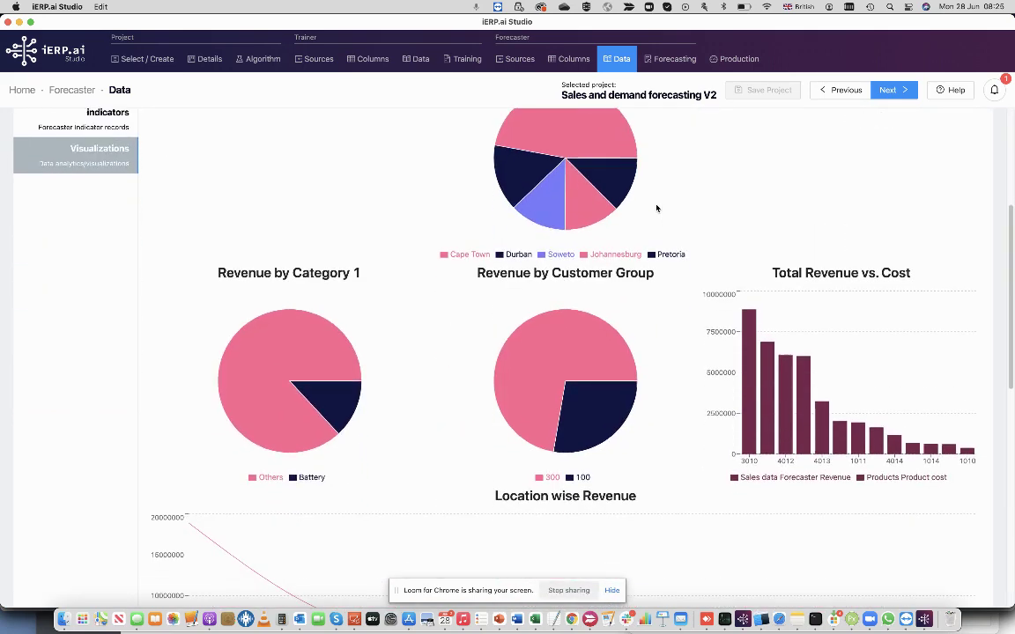
pyautogui.scroll(6, 657, 208)
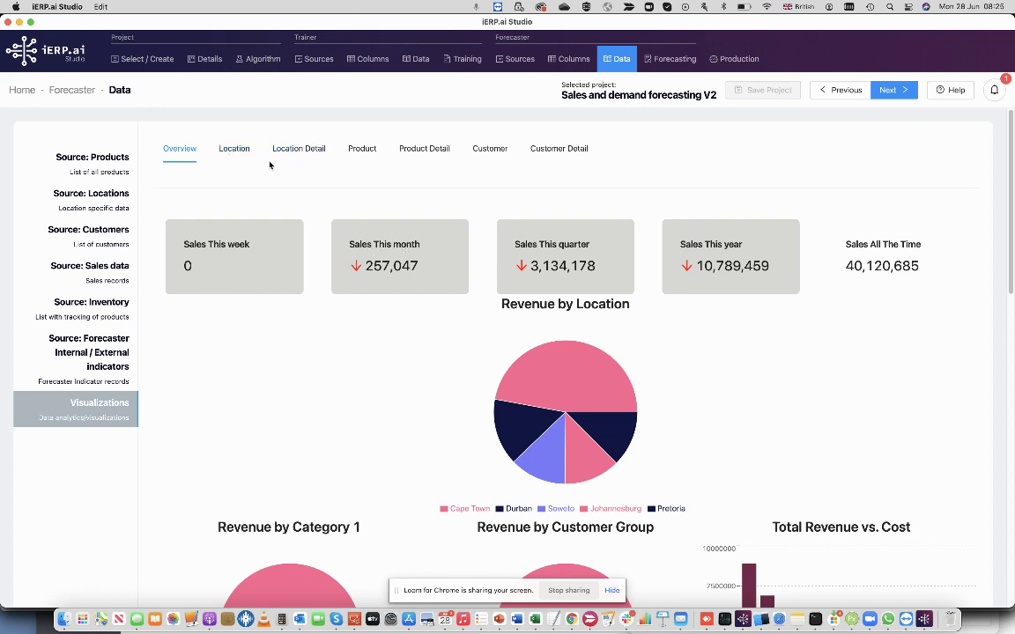
pyautogui.click(238, 151)
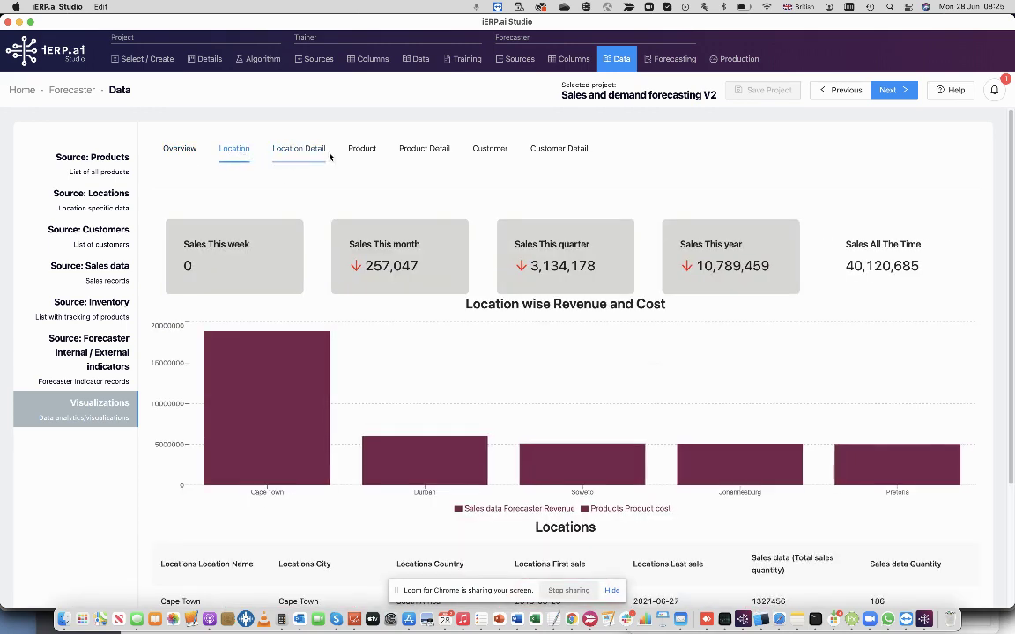
pyautogui.click(359, 151)
pyautogui.click(489, 149)
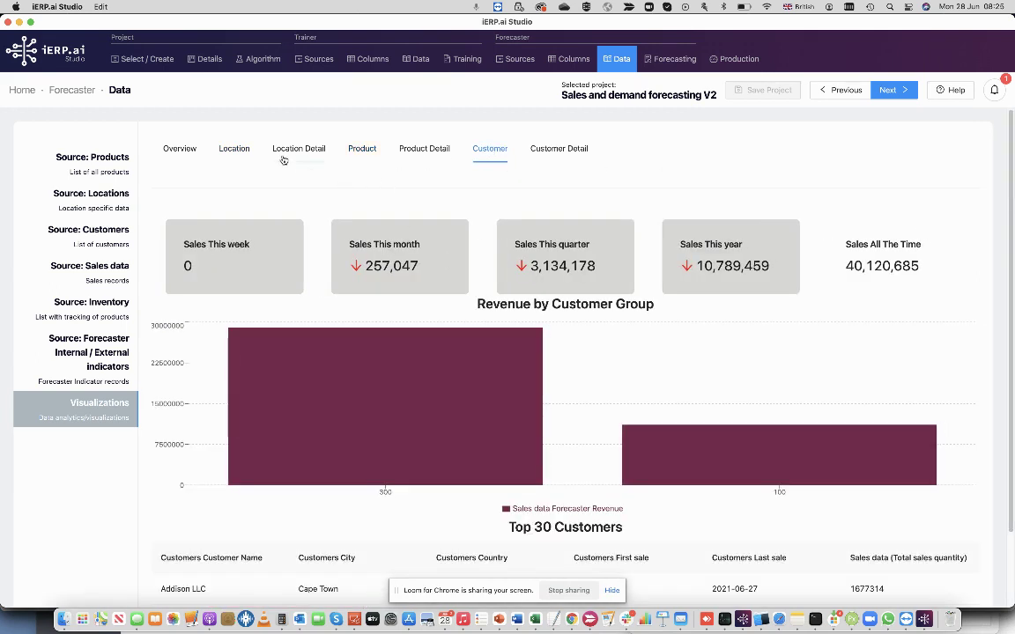
pyautogui.click(231, 155)
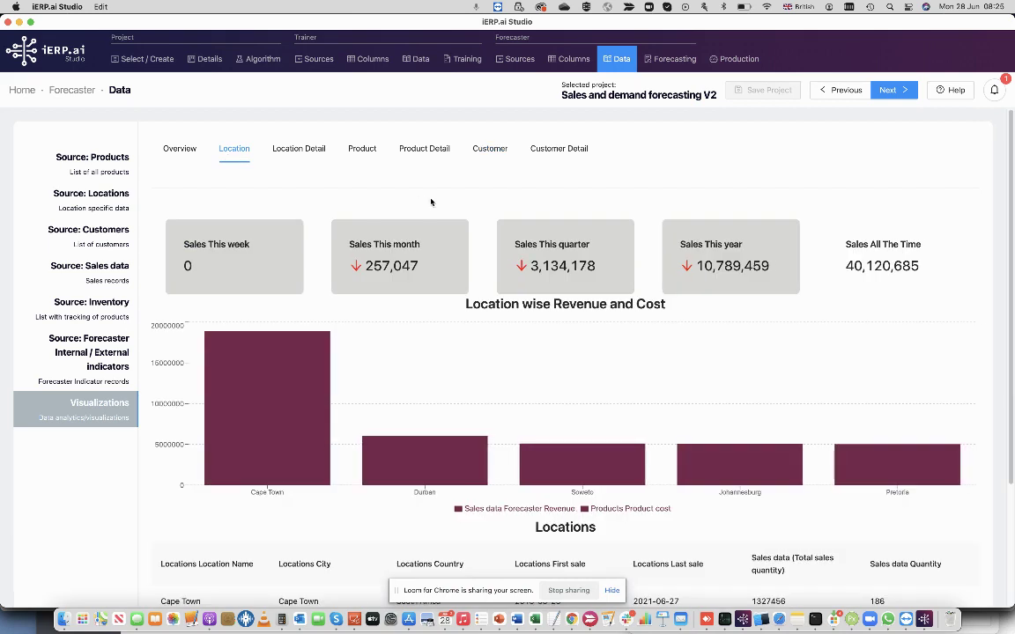
pyautogui.click(181, 152)
# Go to the Forecasting stage and select product Battery Box [1010] and location Cape Town [10] for an assisted forecast
pyautogui.click(888, 92)
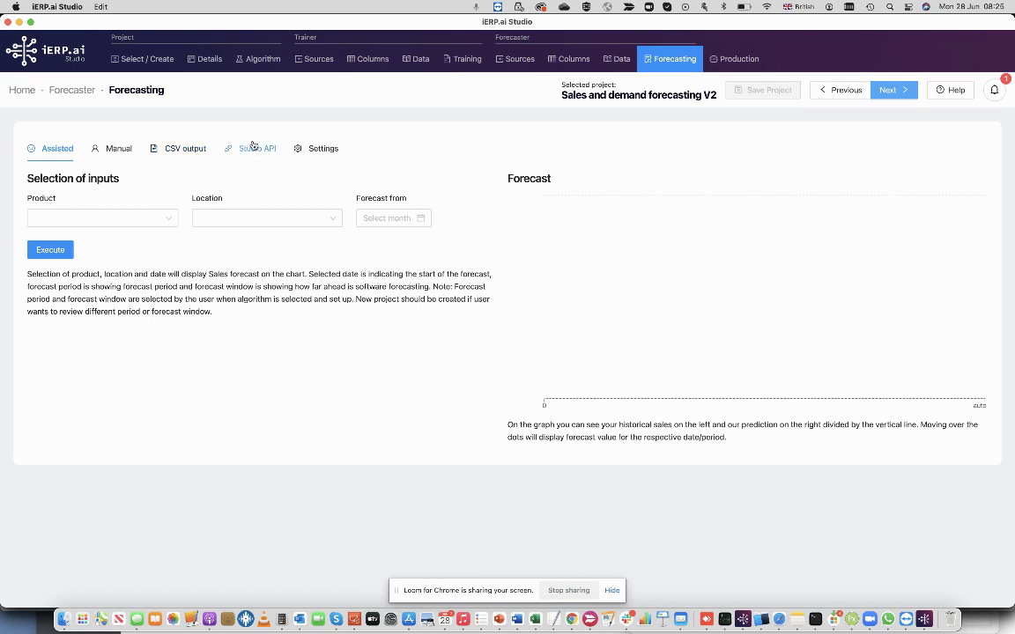
pyautogui.click(147, 217)
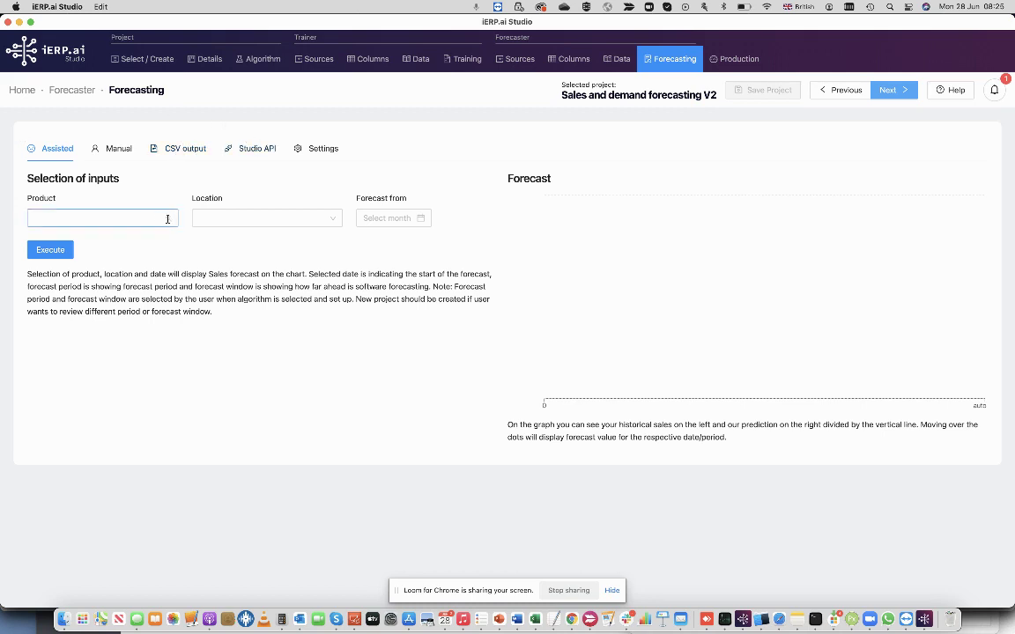
pyautogui.click(62, 237)
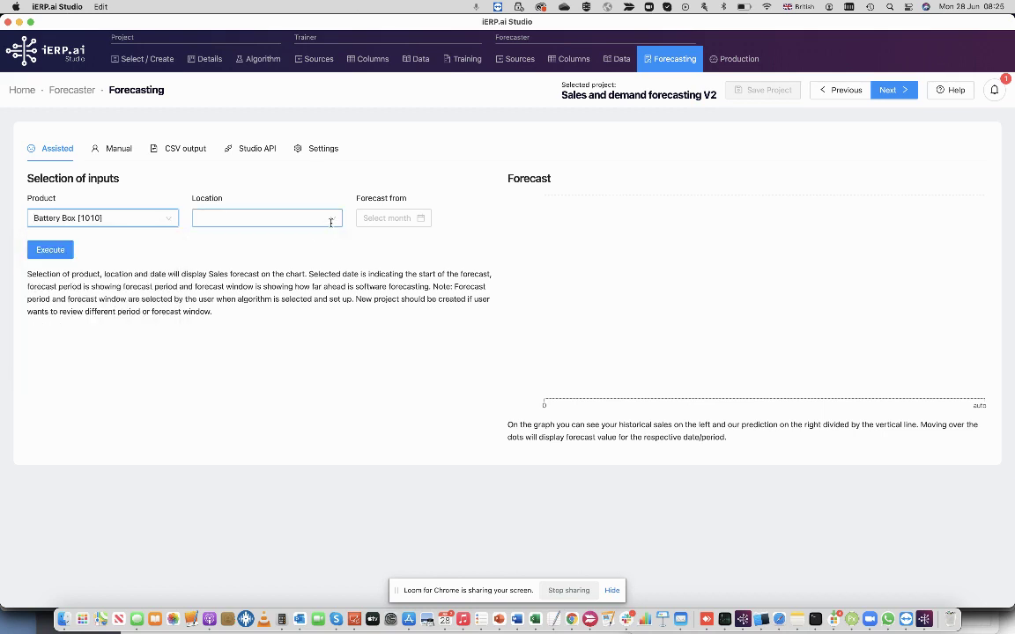
pyautogui.click(331, 222)
pyautogui.click(269, 237)
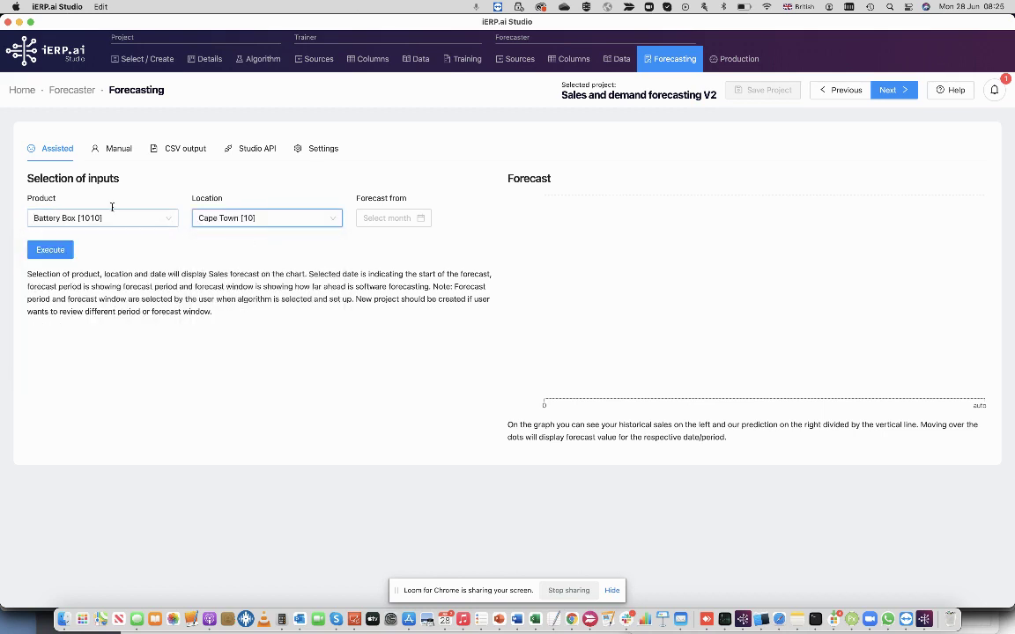
# Search the product choices by ID and by the word "box", and select Battery Box [1010] again
pyautogui.click(135, 220)
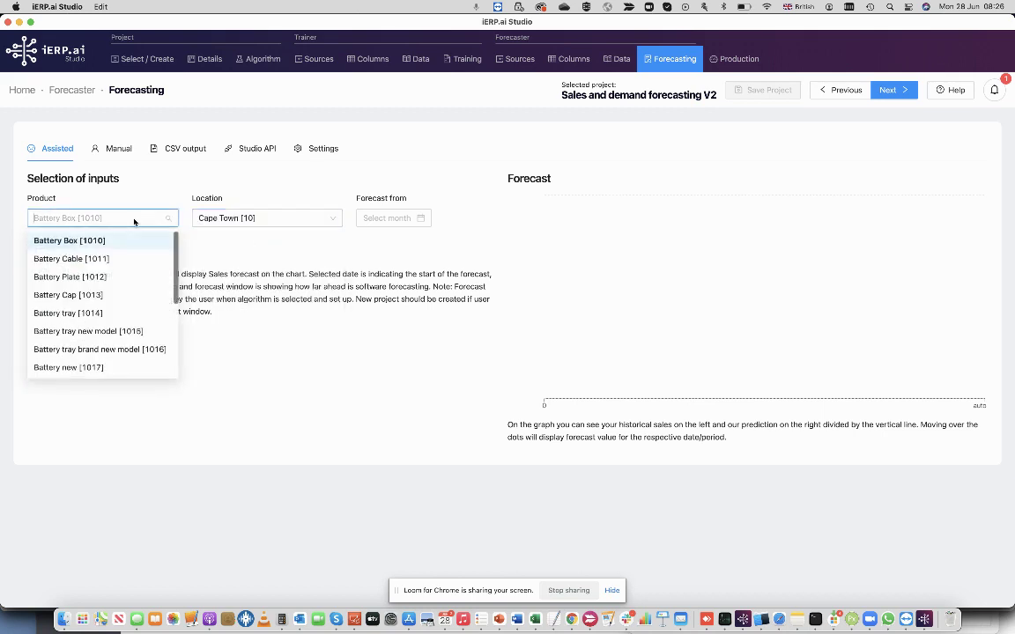
pyautogui.write('1012')
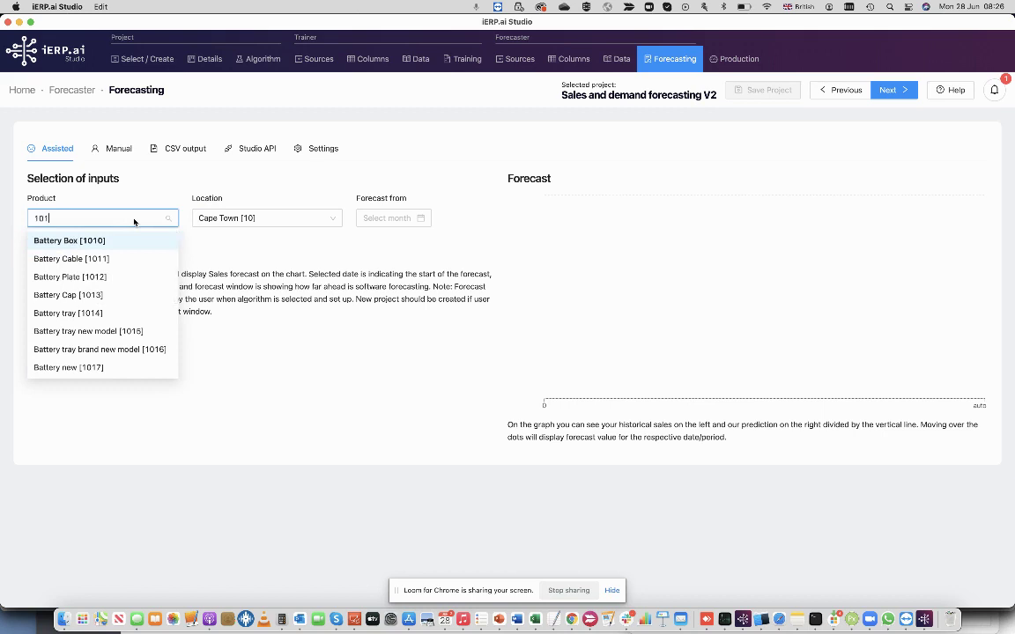
pyautogui.press('BackSpace')
pyautogui.press('BackSpace')
pyautogui.press('BackSpace')
pyautogui.press('BackSpace')
pyautogui.write('box')
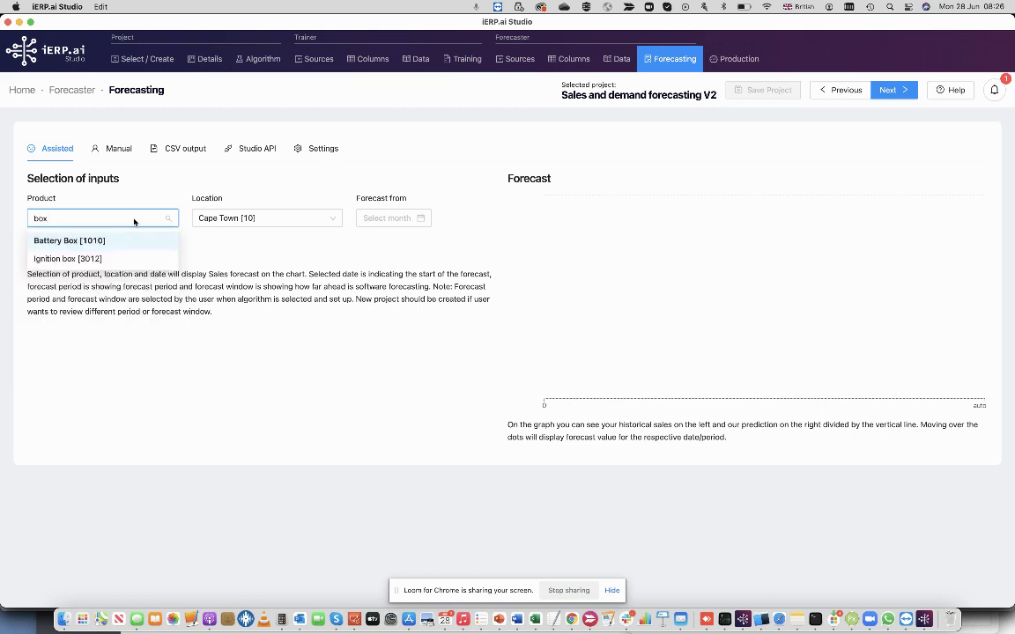
pyautogui.click(91, 240)
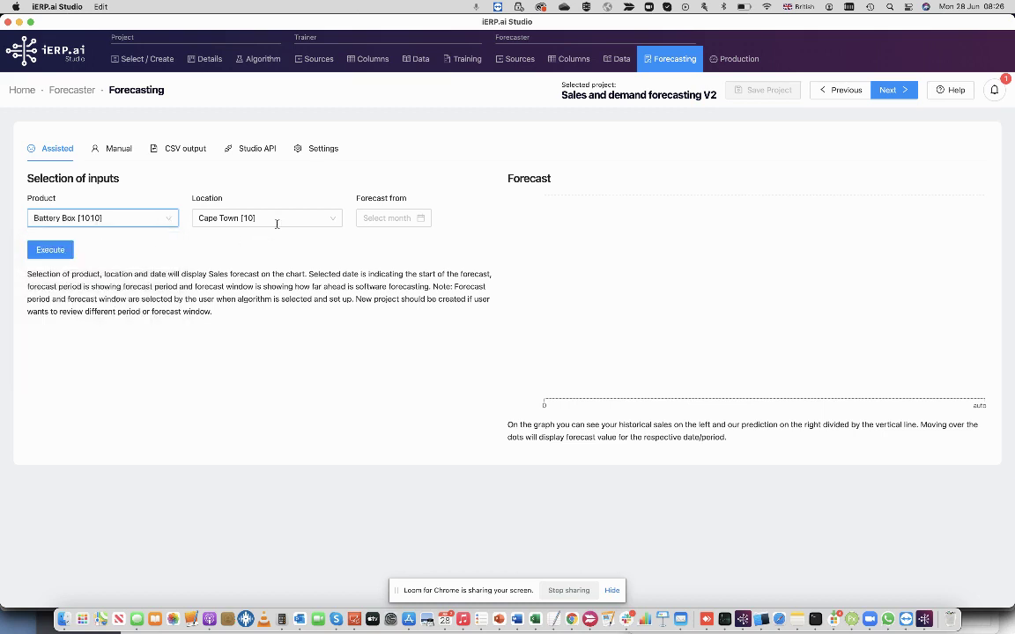
# Choose Cape Town [10] as the location and execute the assisted forecast for Battery Box [1010]
pyautogui.click(306, 217)
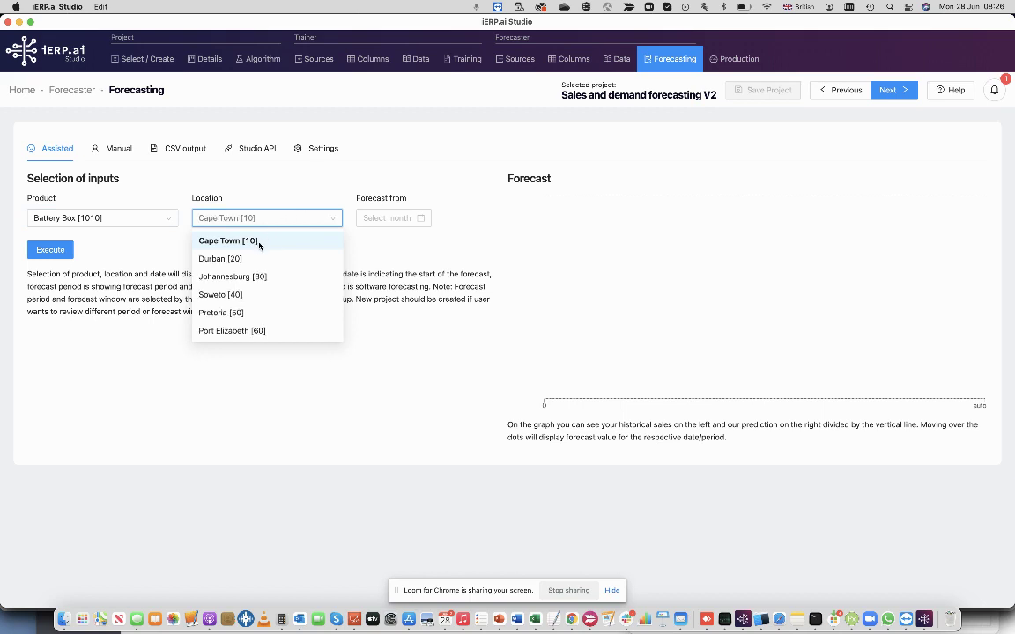
pyautogui.click(264, 241)
pyautogui.click(51, 251)
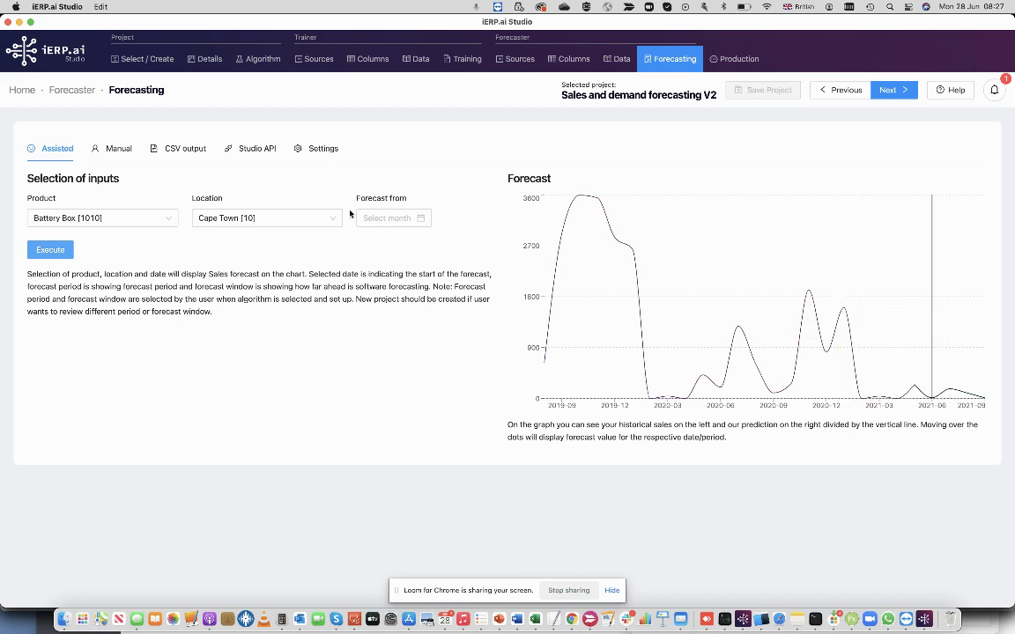
# Switch the product to Battery Cable [1011] and execute the assisted forecast for Cape Town [10]
pyautogui.click(124, 218)
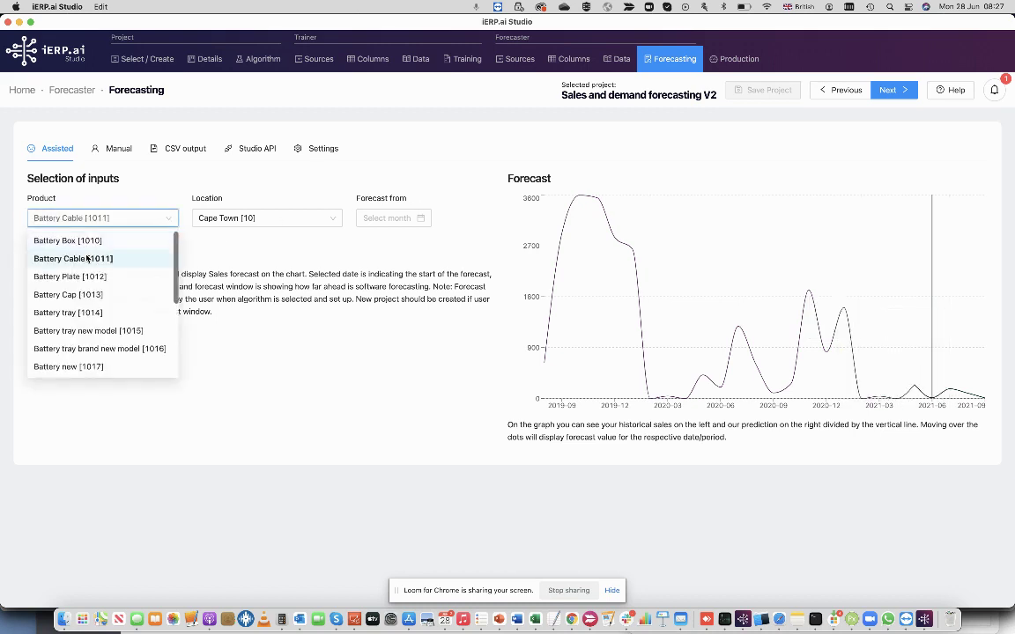
pyautogui.click(71, 257)
pyautogui.click(52, 250)
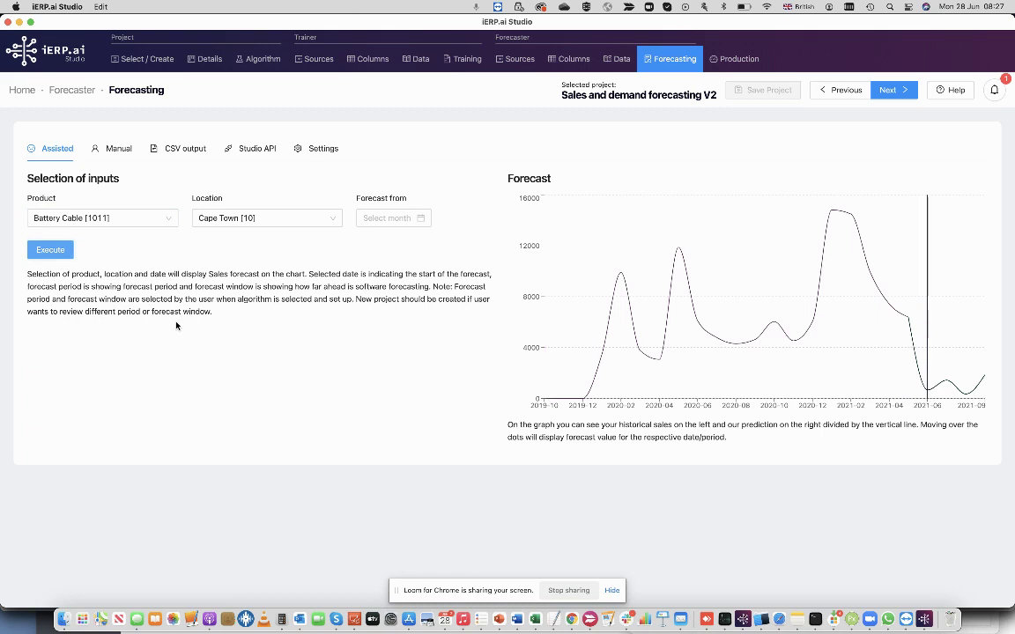
# Add a manual forecasting row with product Battery Box [1010] and location Cape Town [10]
pyautogui.click(114, 148)
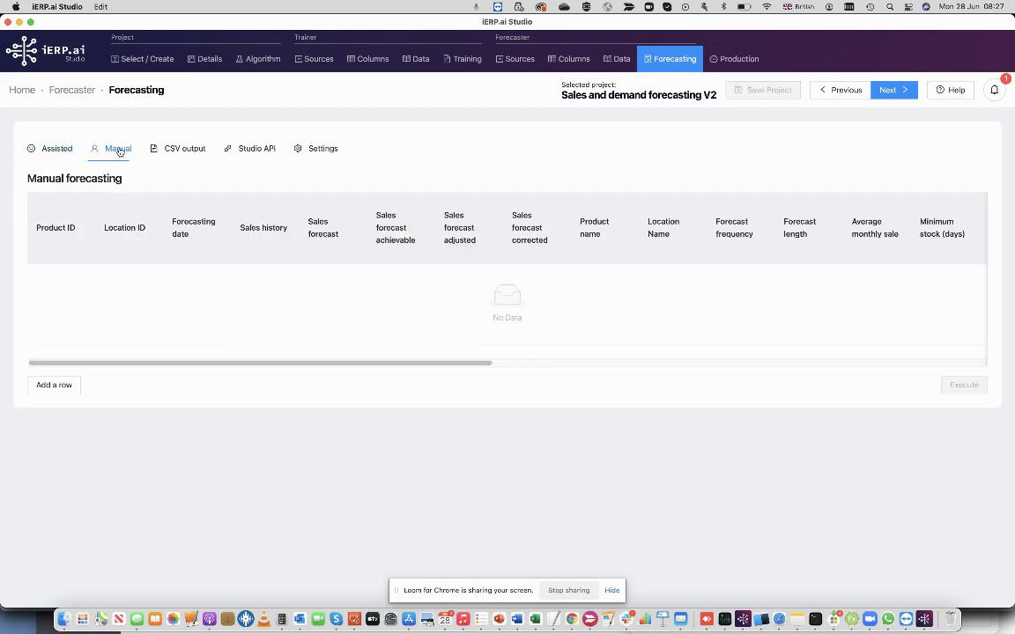
pyautogui.click(62, 388)
pyautogui.click(85, 277)
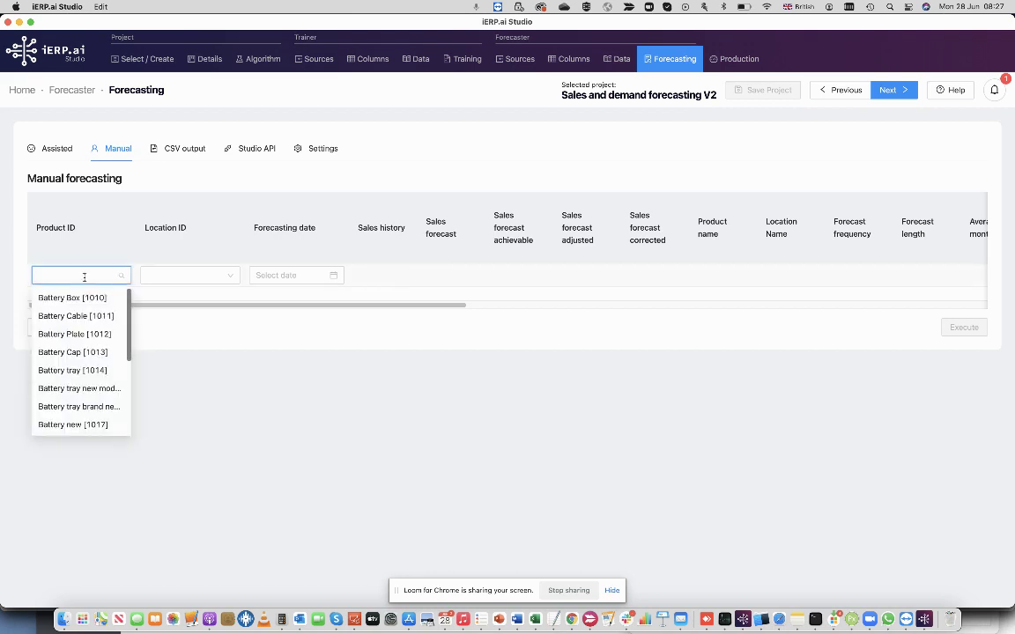
pyautogui.write('1010')
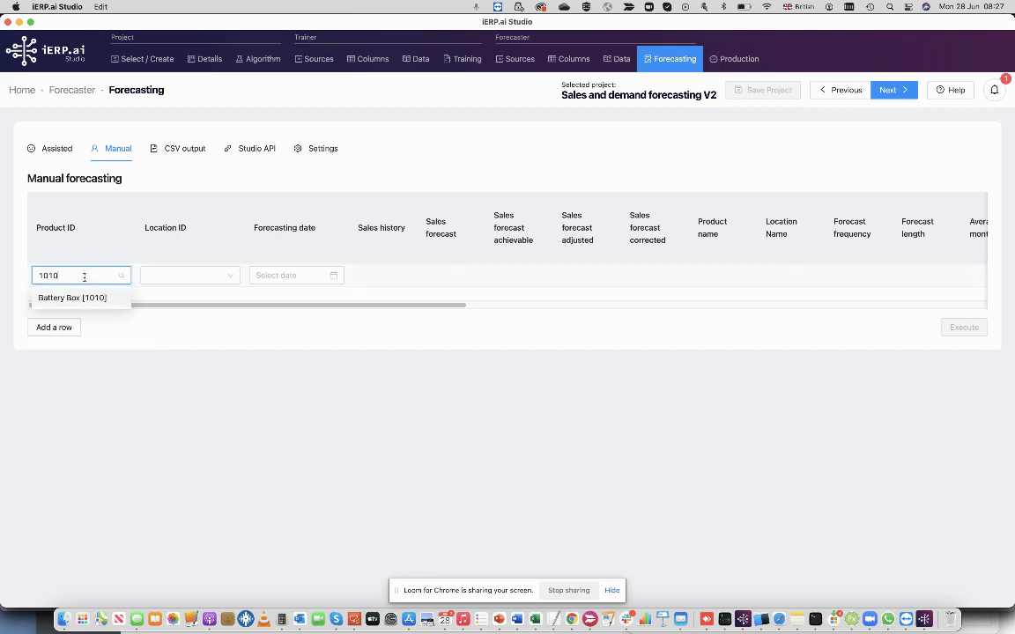
pyautogui.click(94, 298)
pyautogui.click(189, 274)
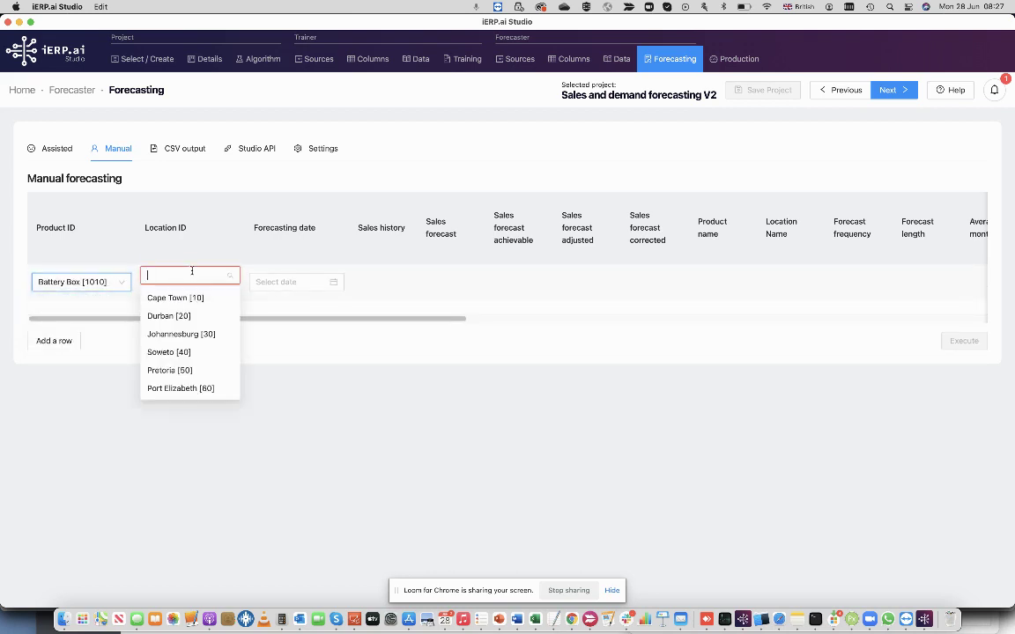
pyautogui.click(187, 299)
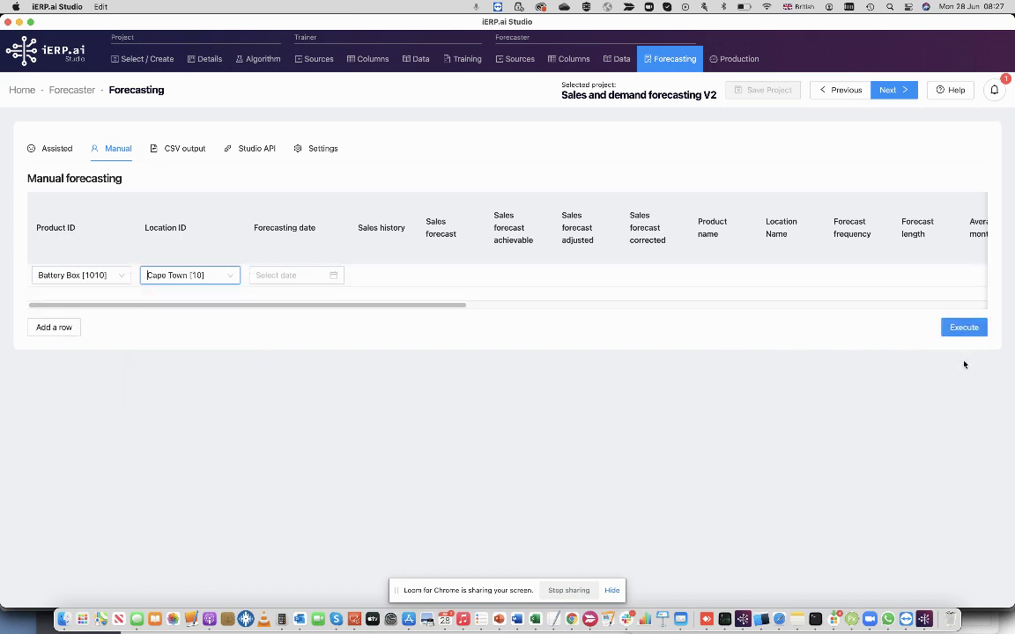
# Execute the manual forecast and review its sales forecast, frequency and minimum stock columns
pyautogui.click(978, 327)
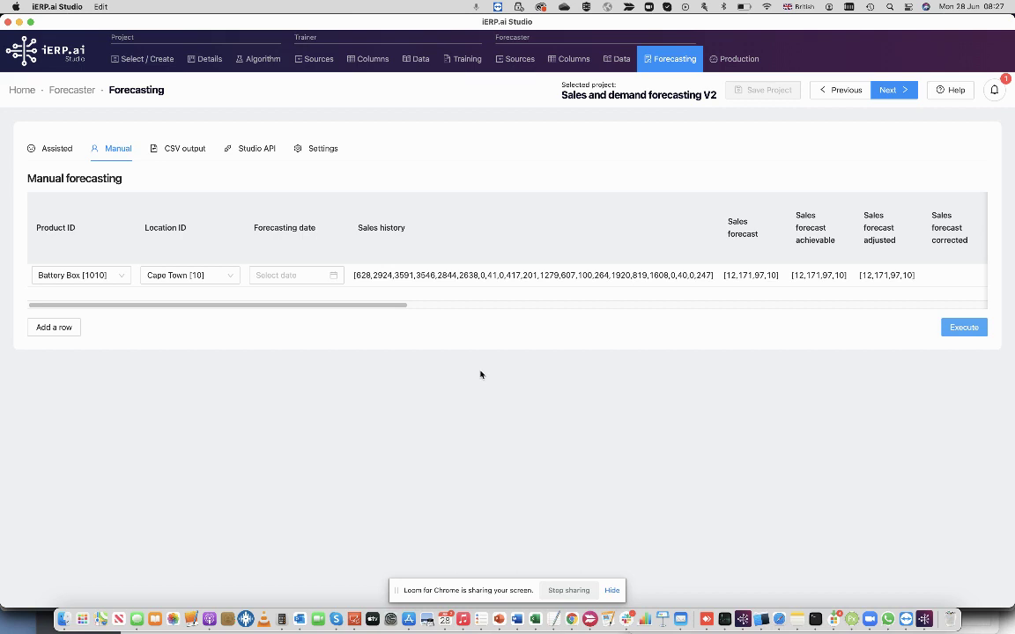
pyautogui.moveTo(352, 305); pyautogui.dragTo(475, 302)
pyautogui.hscroll(5, 475, 302)
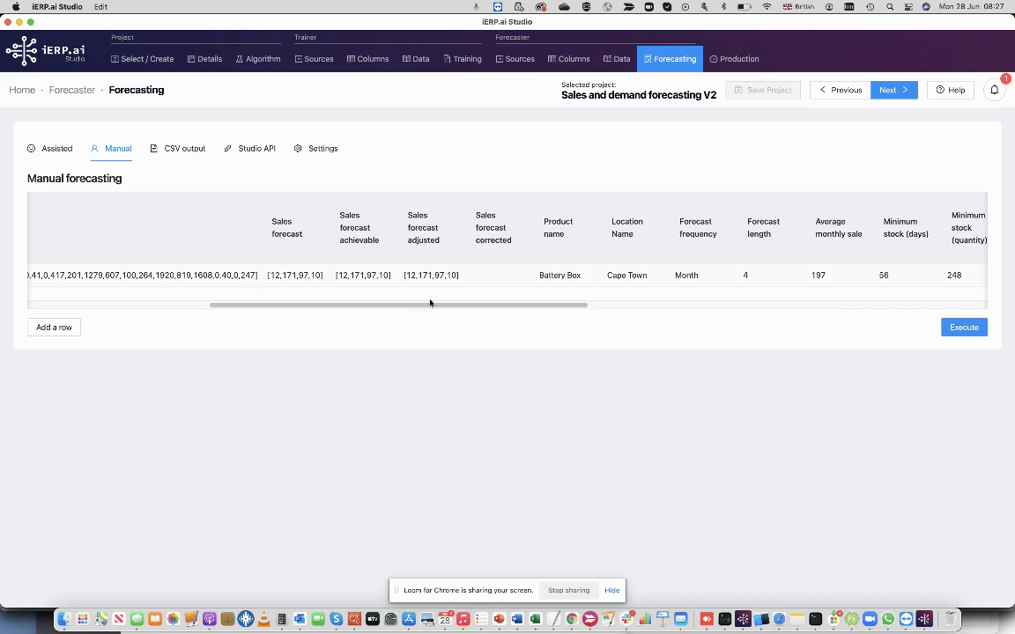
# Review the manual forecast's stock, reorder quantity, status and cost columns for Battery Box, and consult the Forecaster help
pyautogui.hscroll(5, 432, 304)
pyautogui.moveTo(489, 309); pyautogui.dragTo(605, 312)
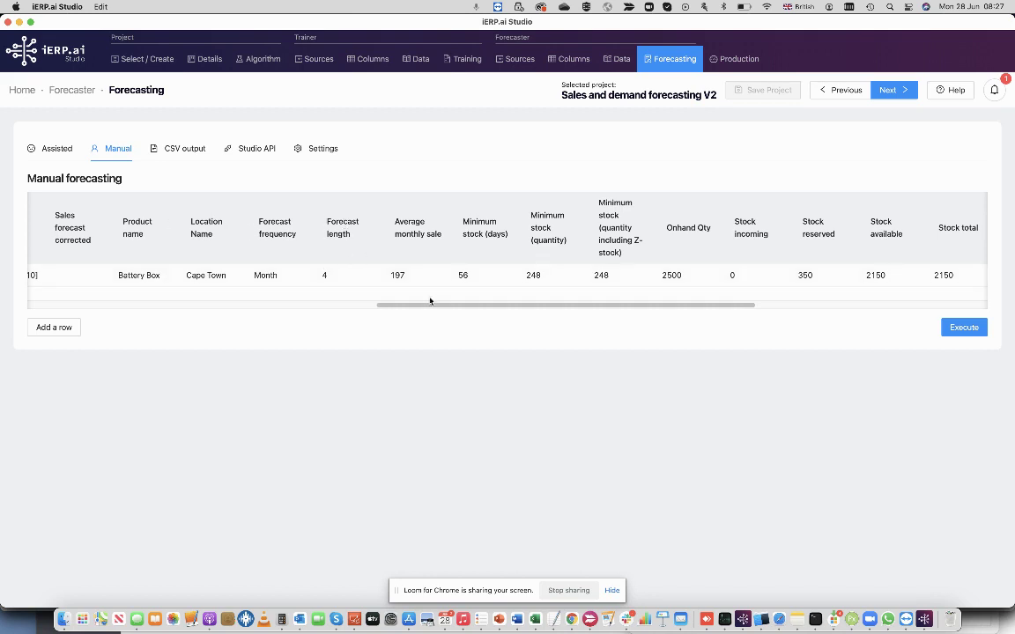
pyautogui.moveTo(424, 309); pyautogui.dragTo(446, 308)
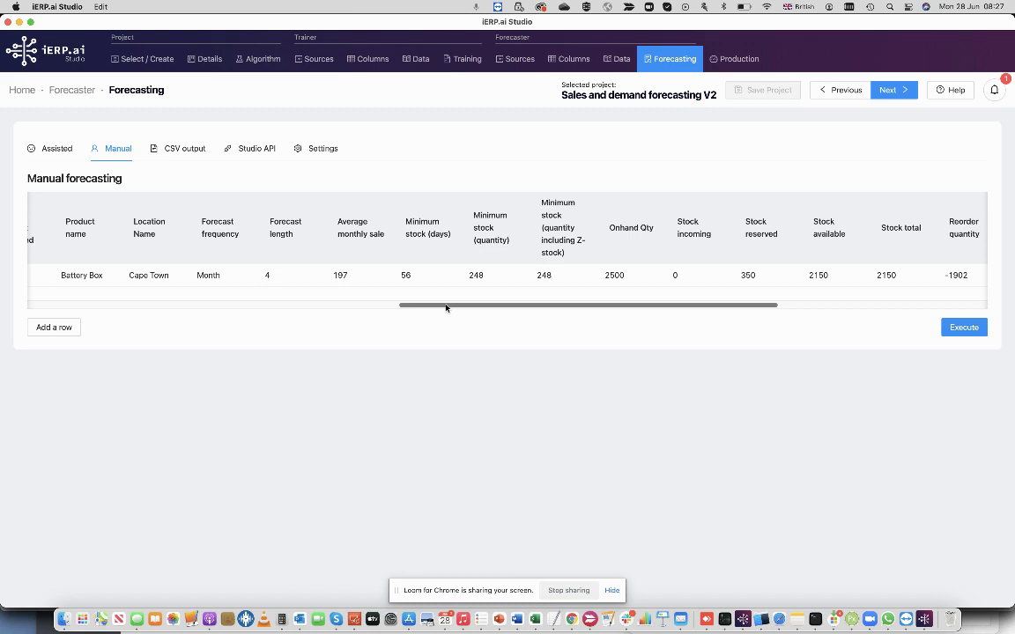
pyautogui.moveTo(446, 309); pyautogui.dragTo(549, 306)
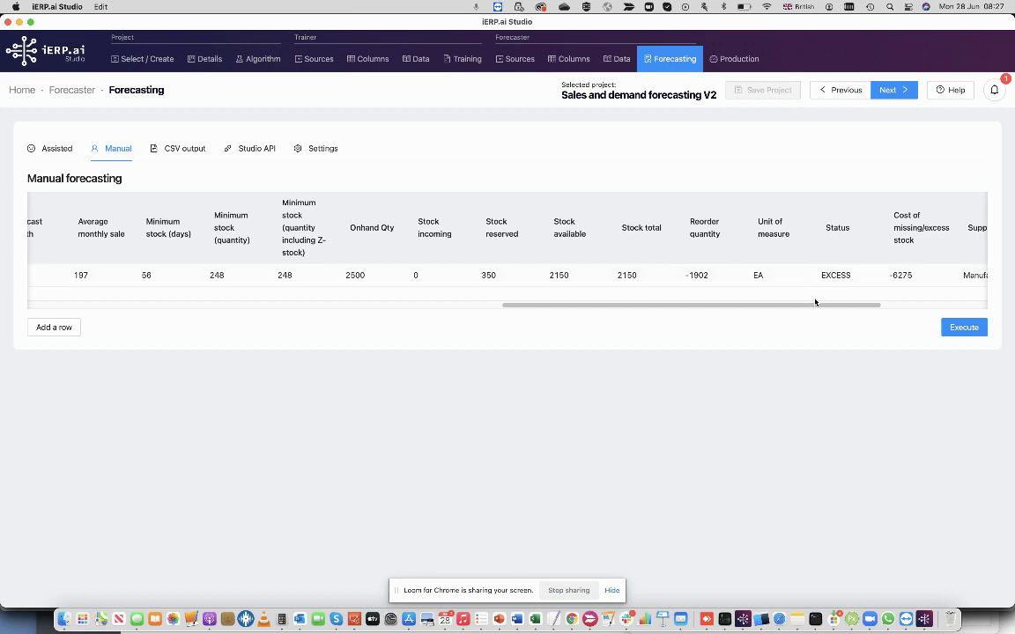
pyautogui.hscroll(-2, 805, 308)
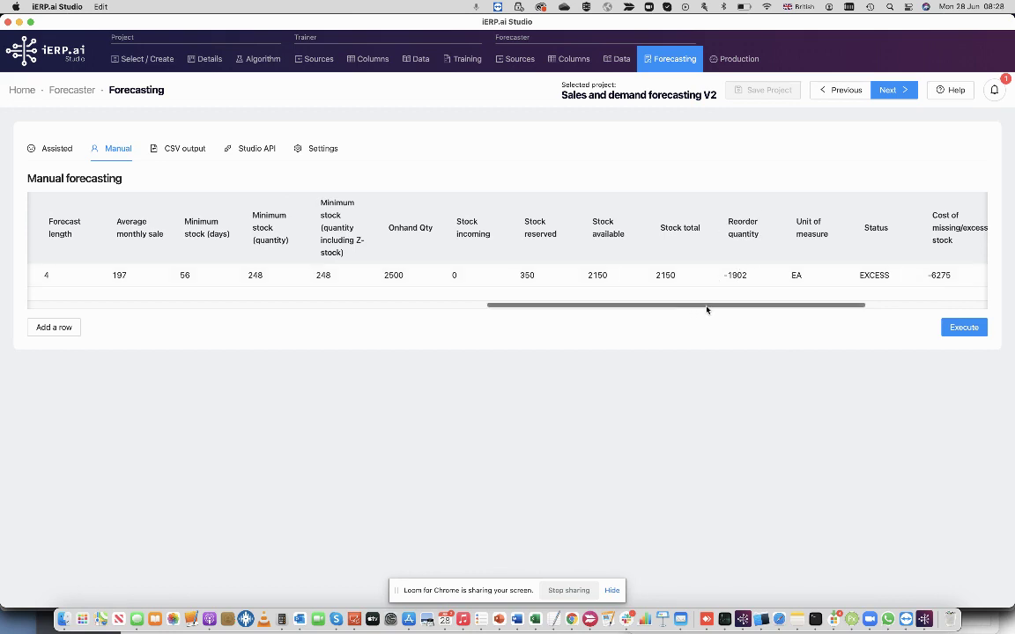
pyautogui.moveTo(720, 308); pyautogui.dragTo(658, 308)
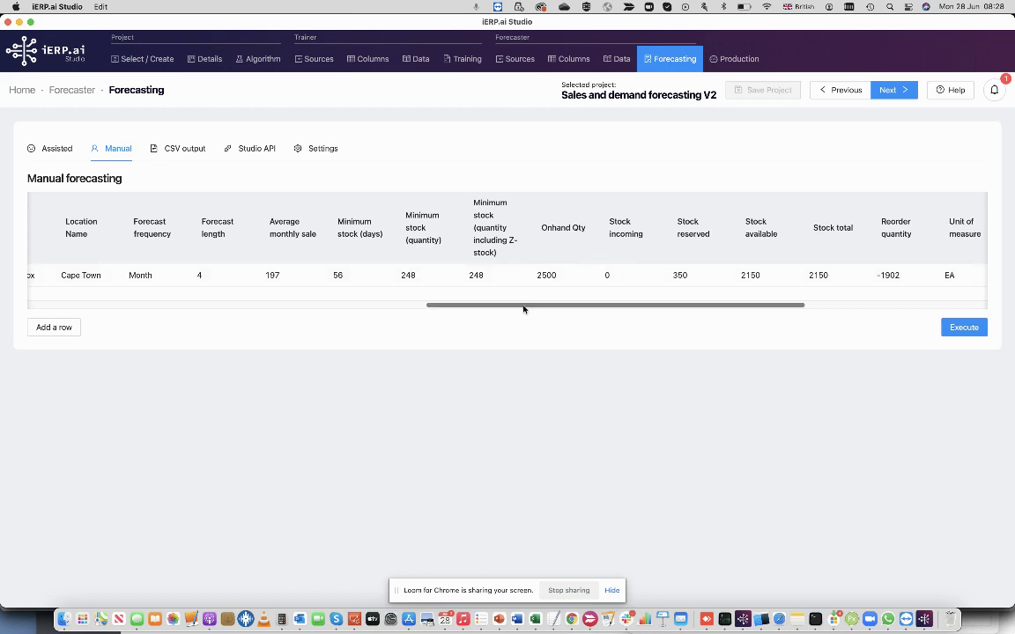
pyautogui.moveTo(521, 307); pyautogui.dragTo(543, 306)
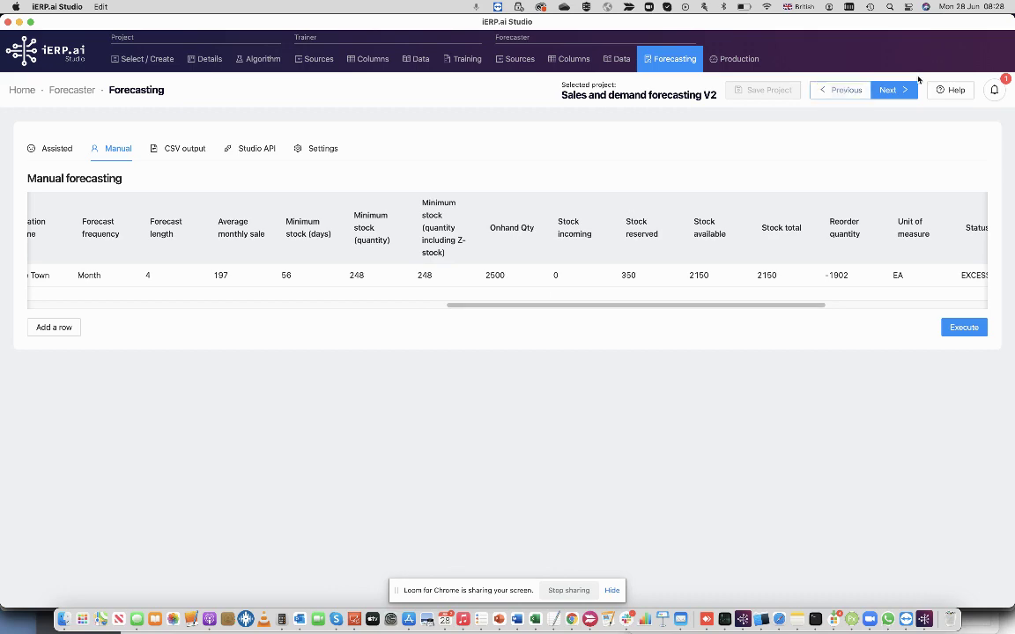
pyautogui.click(952, 90)
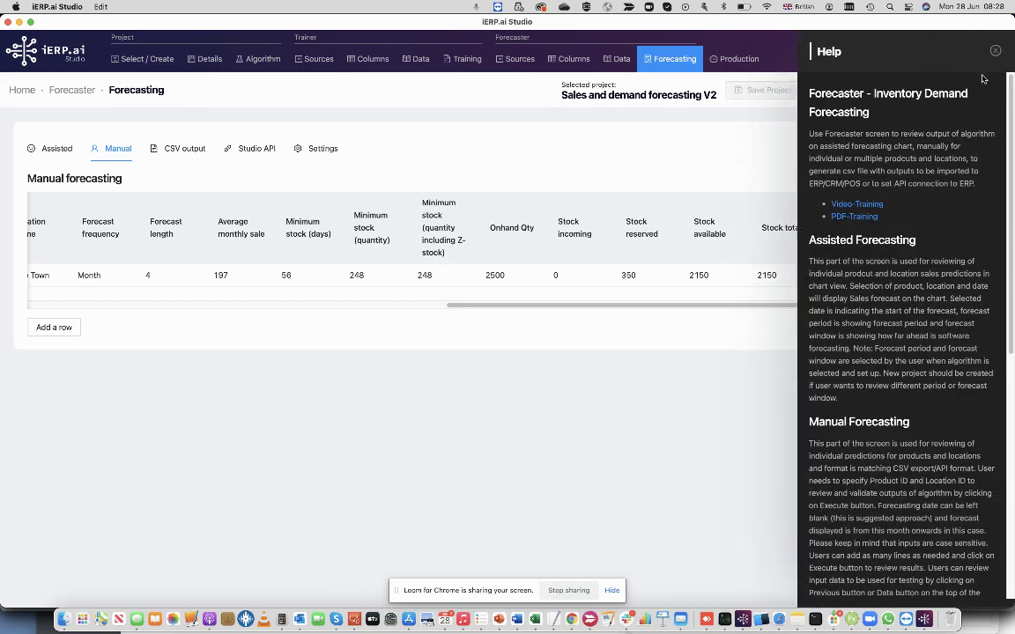
pyautogui.click(996, 51)
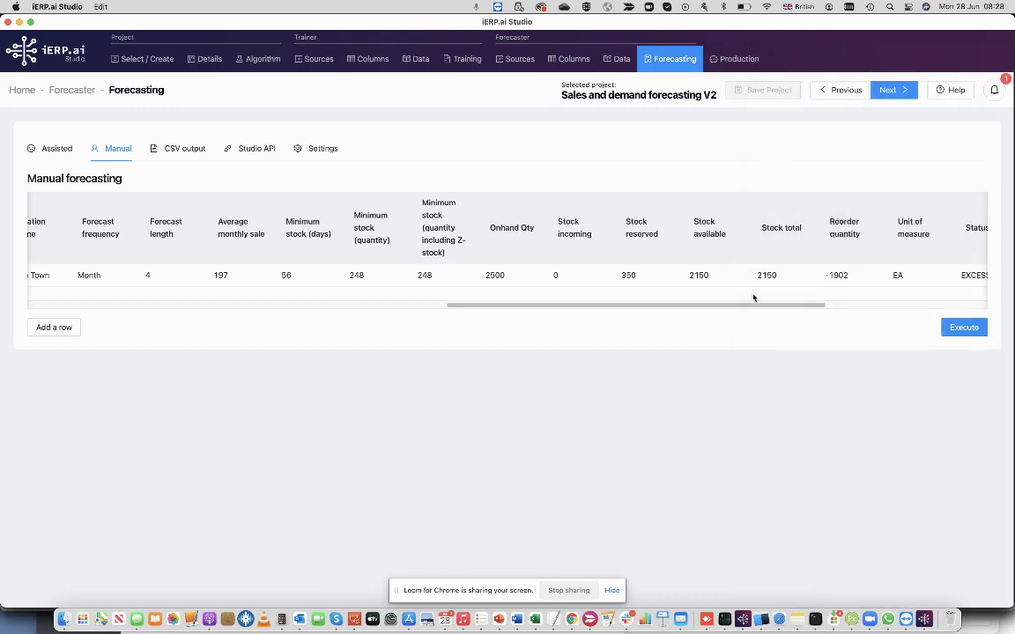
# Add a second manual forecasting row with product Battery Cable [1011] and location Cape Town [10], and execute the forecast
pyautogui.moveTo(739, 307); pyautogui.dragTo(195, 329)
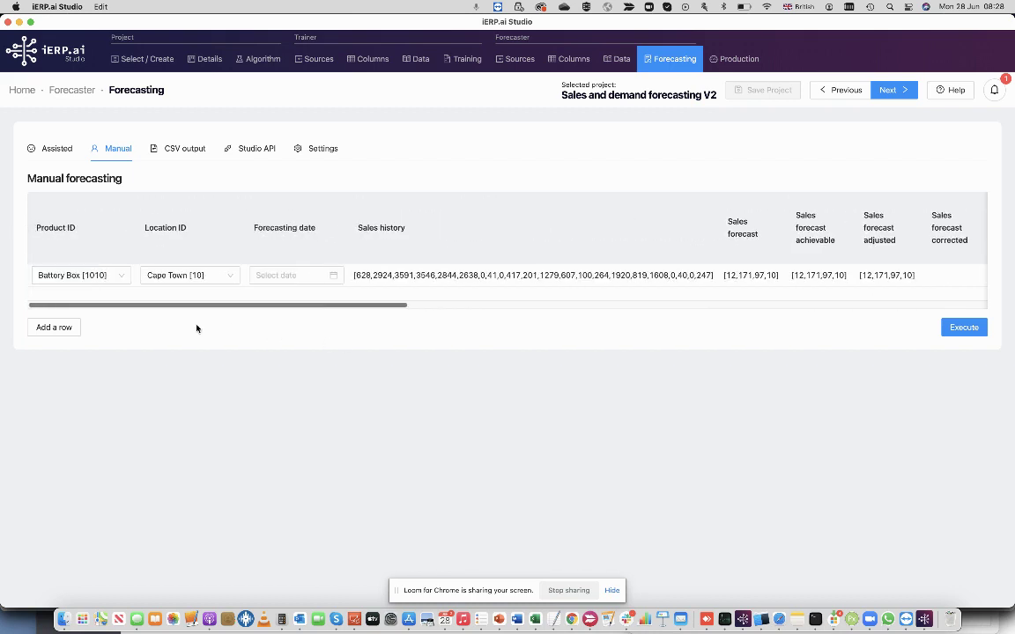
pyautogui.click(64, 333)
pyautogui.click(70, 298)
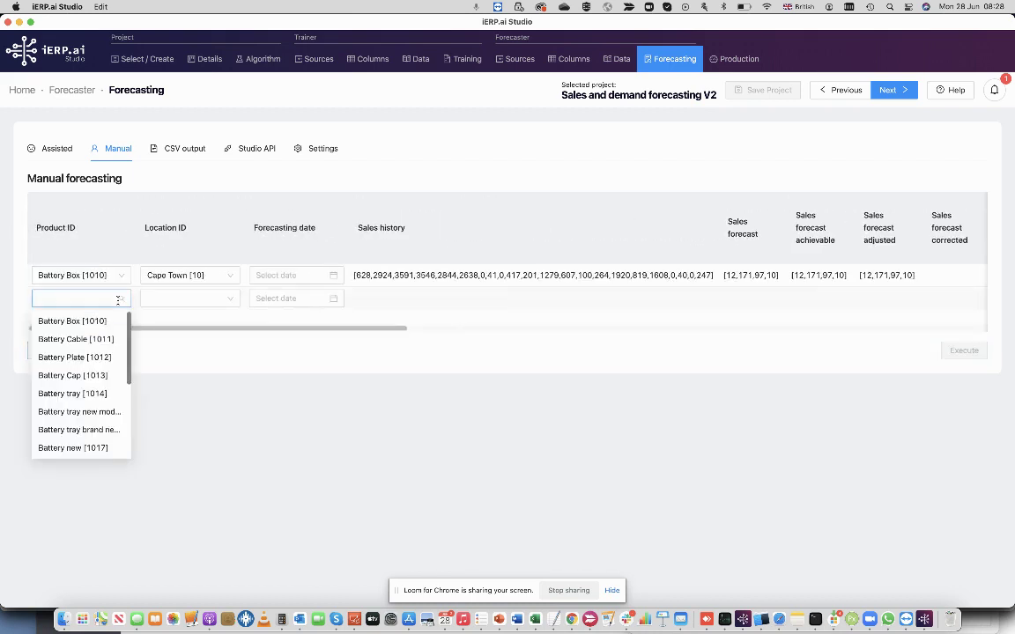
pyautogui.click(78, 346)
pyautogui.click(185, 298)
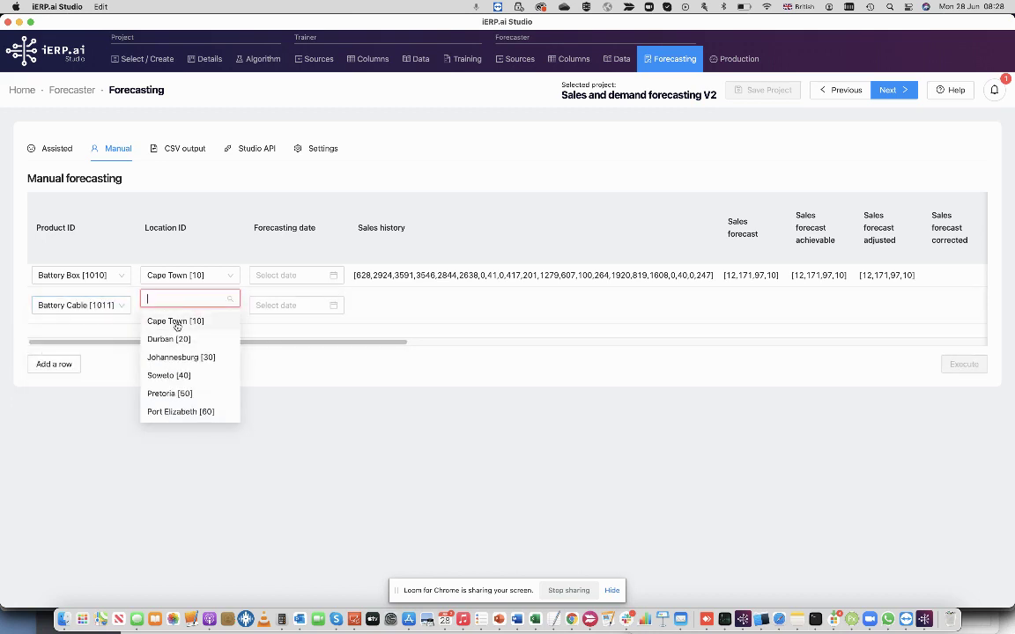
pyautogui.click(175, 321)
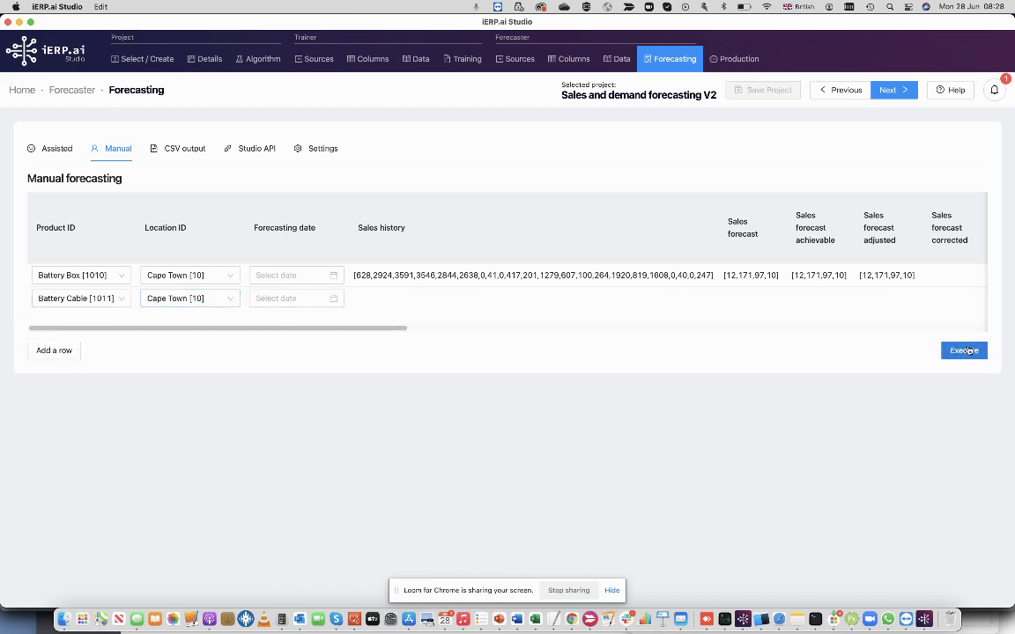
pyautogui.click(969, 350)
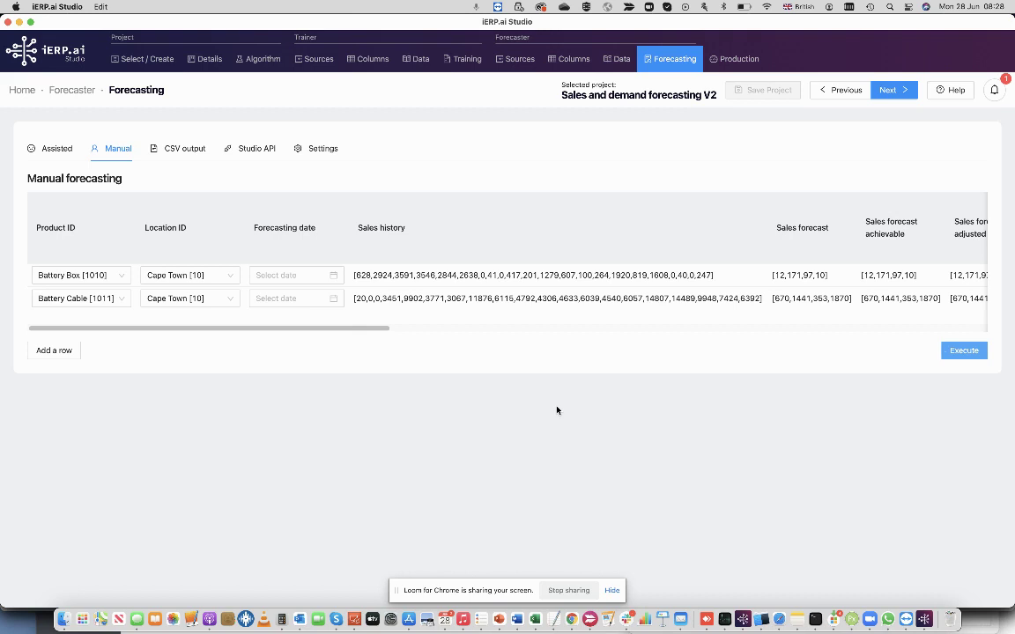
# Set the CSV output file to output1.csv in the project's input 20210627 folder and start the forecasting export
pyautogui.click(184, 150)
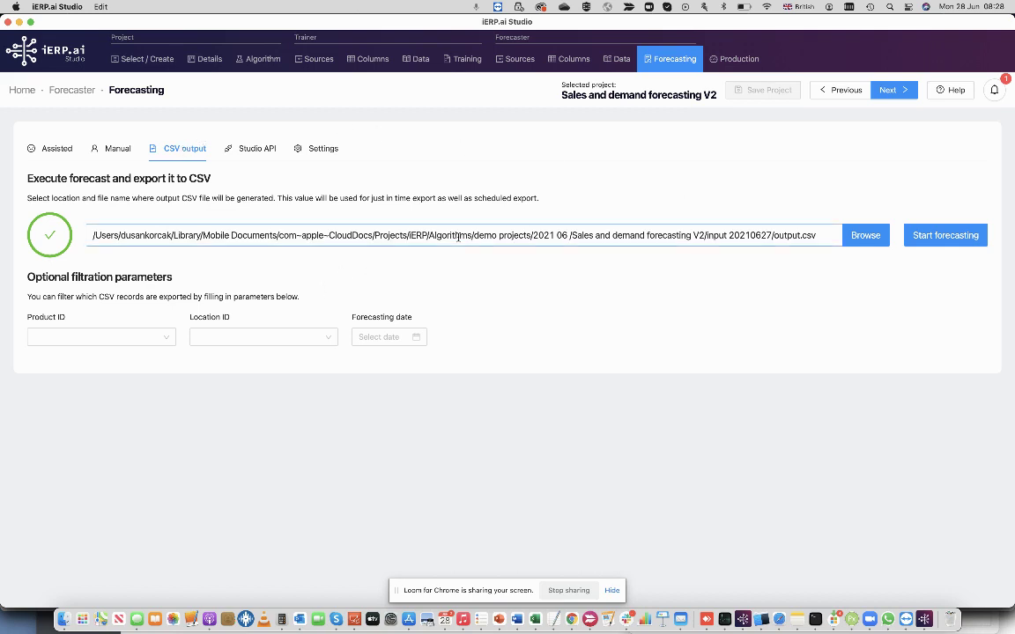
pyautogui.click(866, 237)
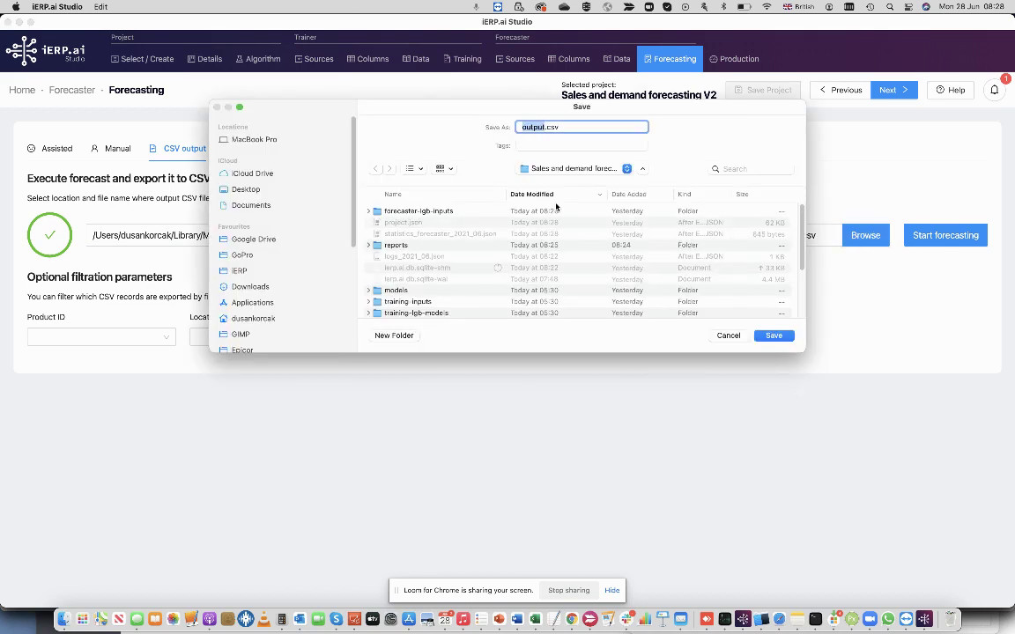
pyautogui.click(546, 126)
pyautogui.write('1')
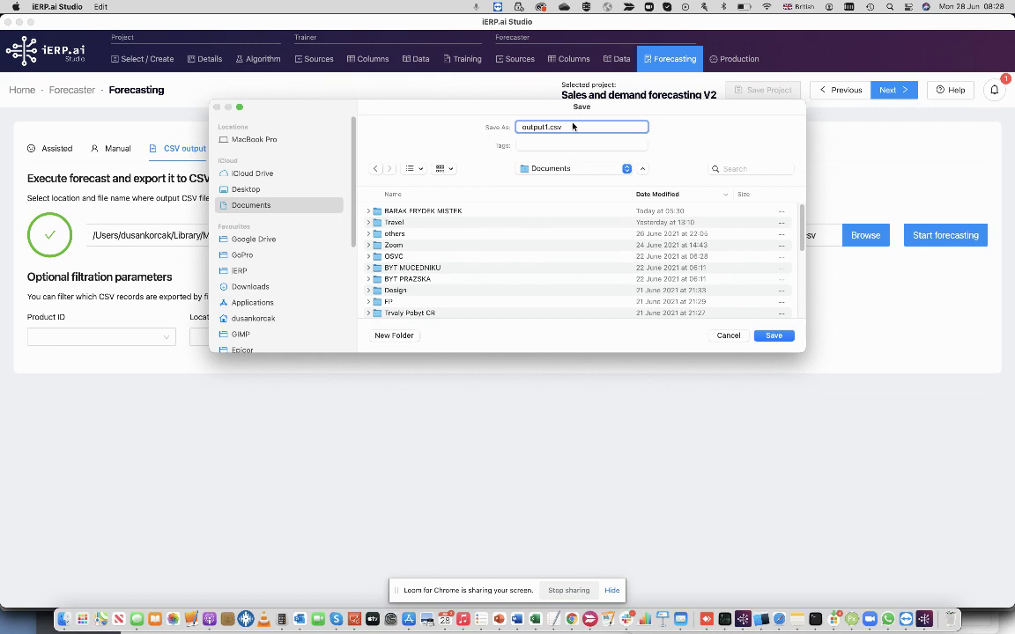
pyautogui.click(239, 271)
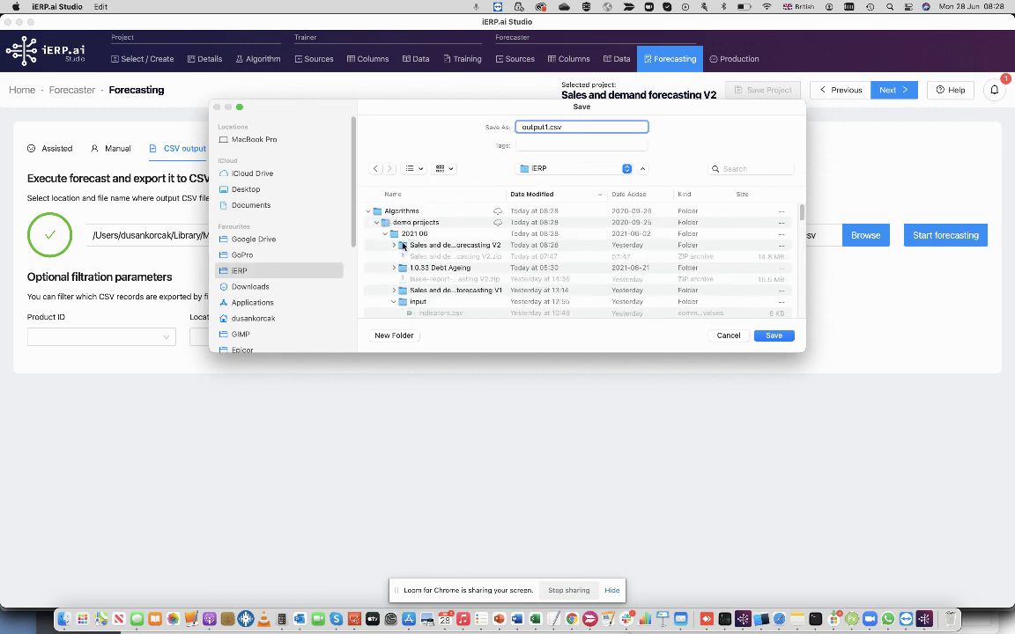
pyautogui.doubleClick(402, 246)
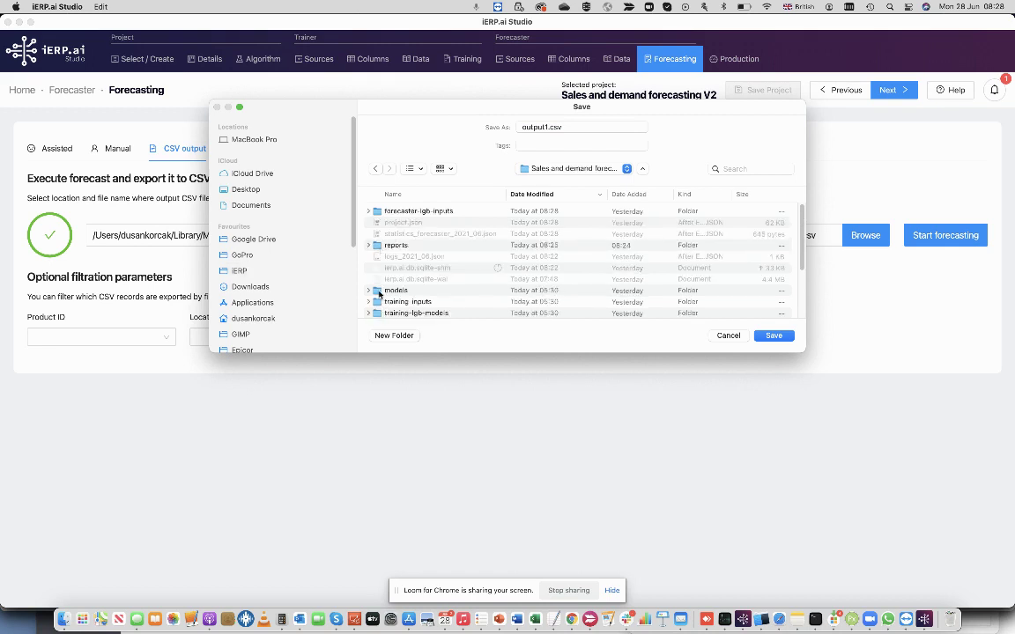
pyautogui.scroll(-3, 379, 293)
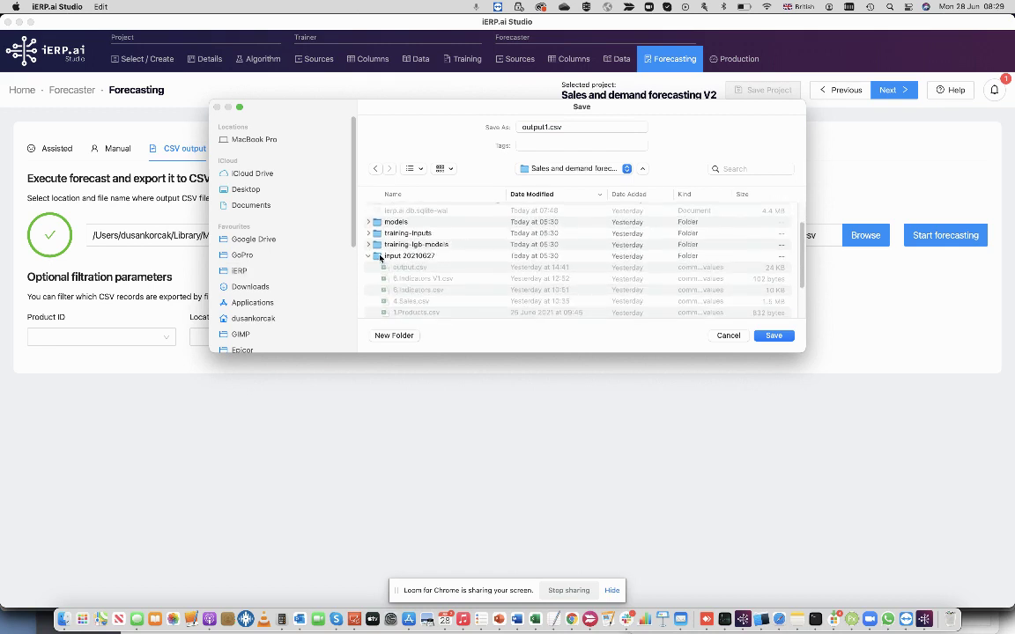
pyautogui.doubleClick(380, 257)
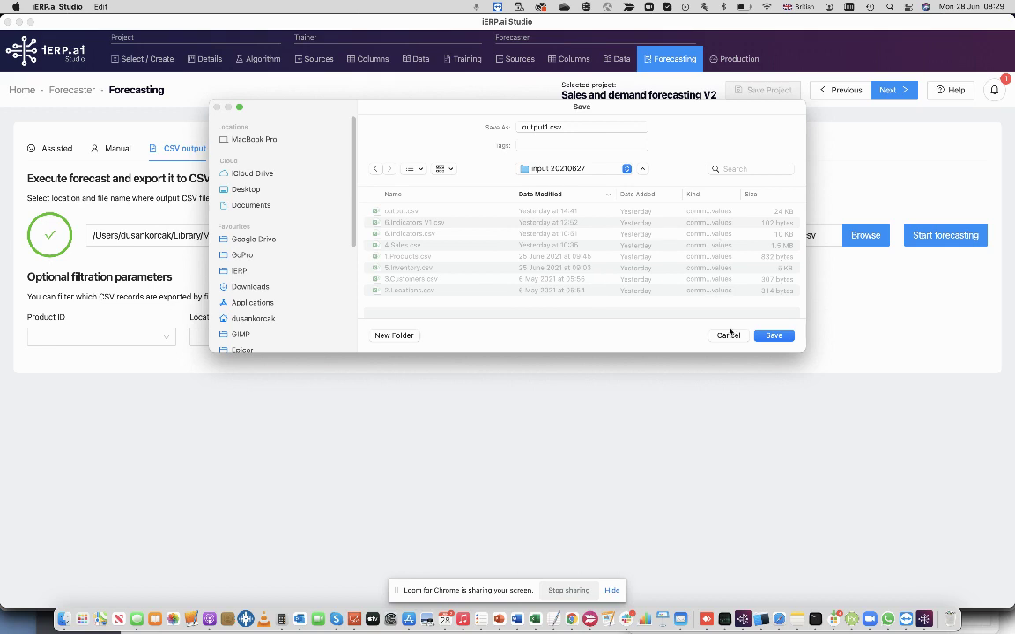
pyautogui.click(773, 335)
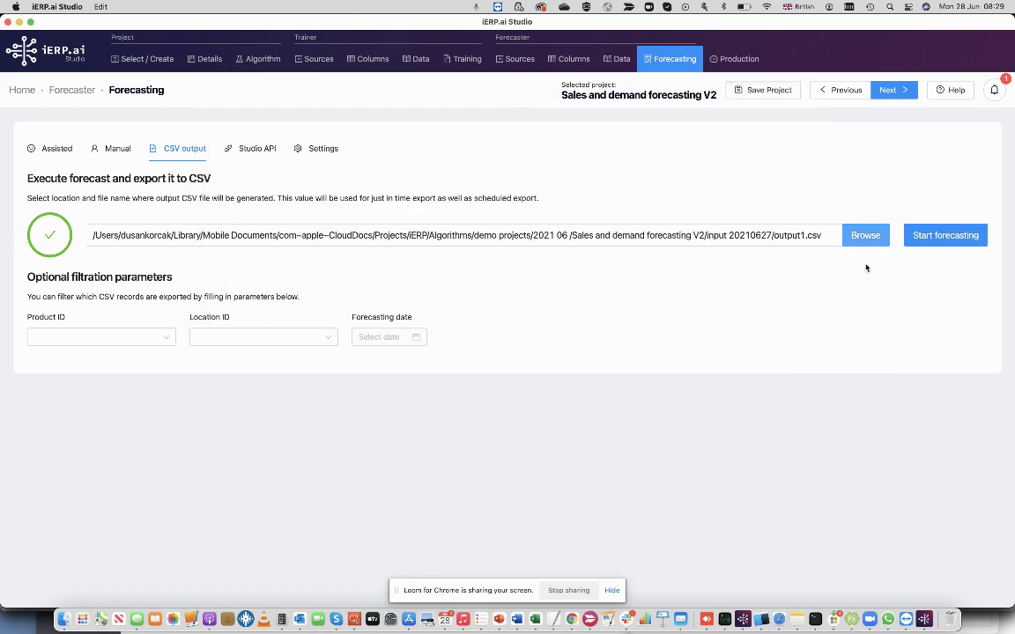
pyautogui.click(940, 234)
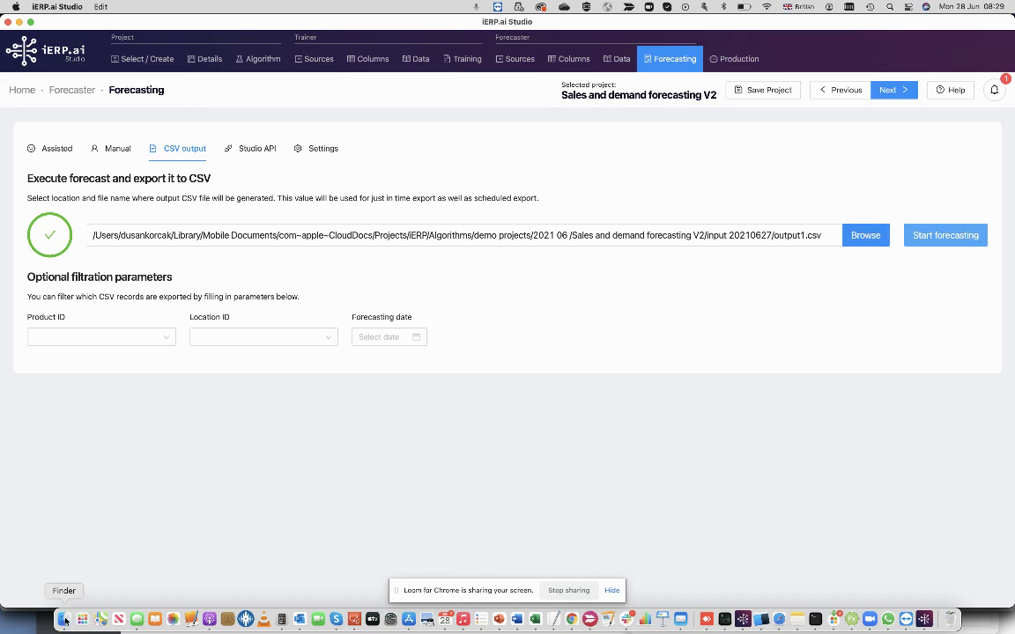
# Switch to Finder, open output1.csv from the Sales and demand forecasting V2 project's input 20210627 folder in Excel, and maximize its window
pyautogui.click(65, 621)
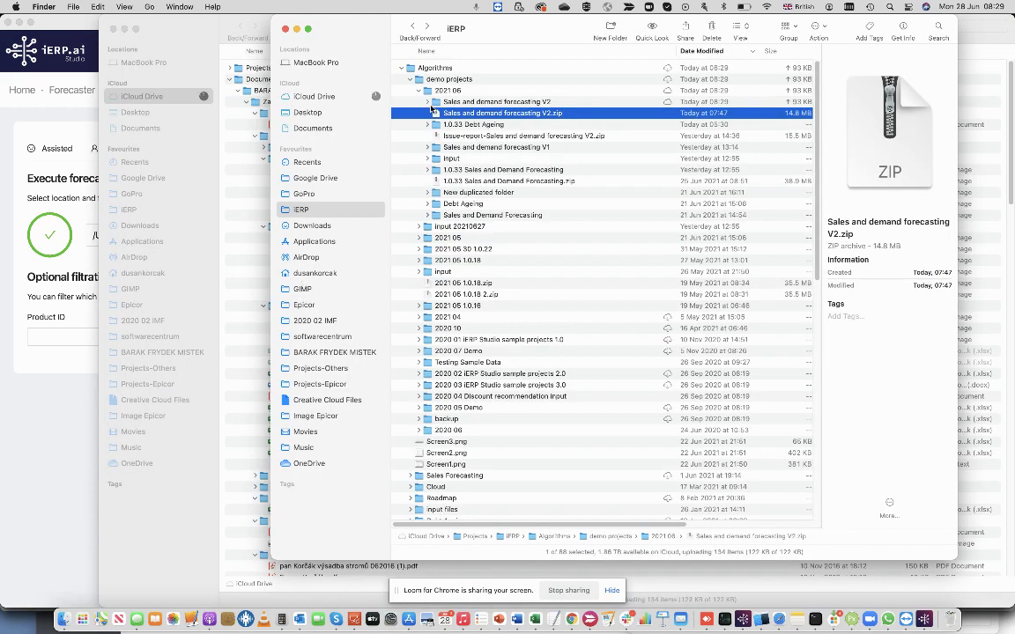
pyautogui.click(428, 103)
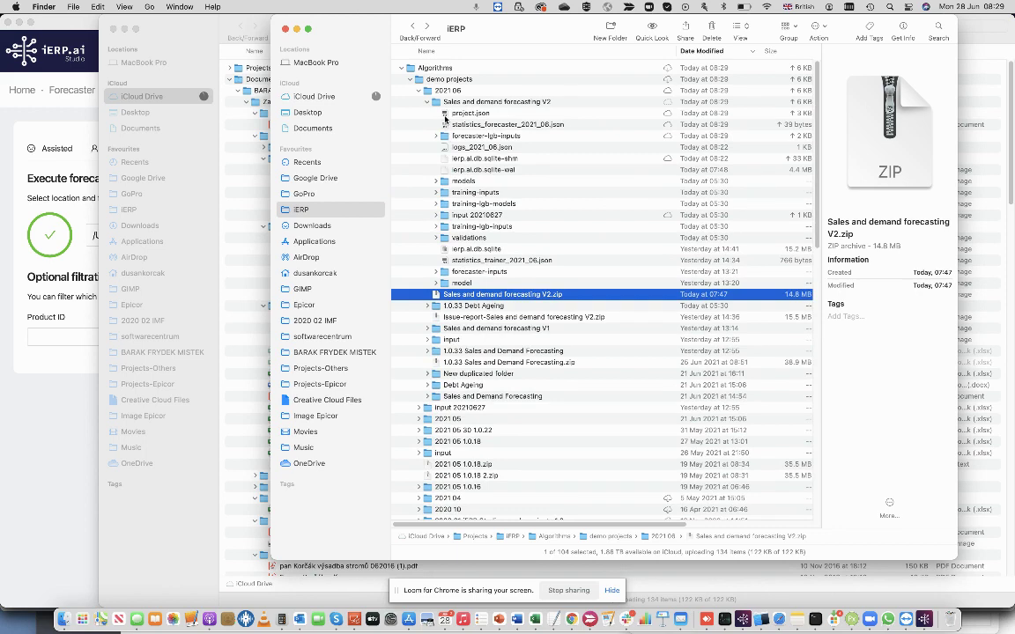
pyautogui.click(435, 226)
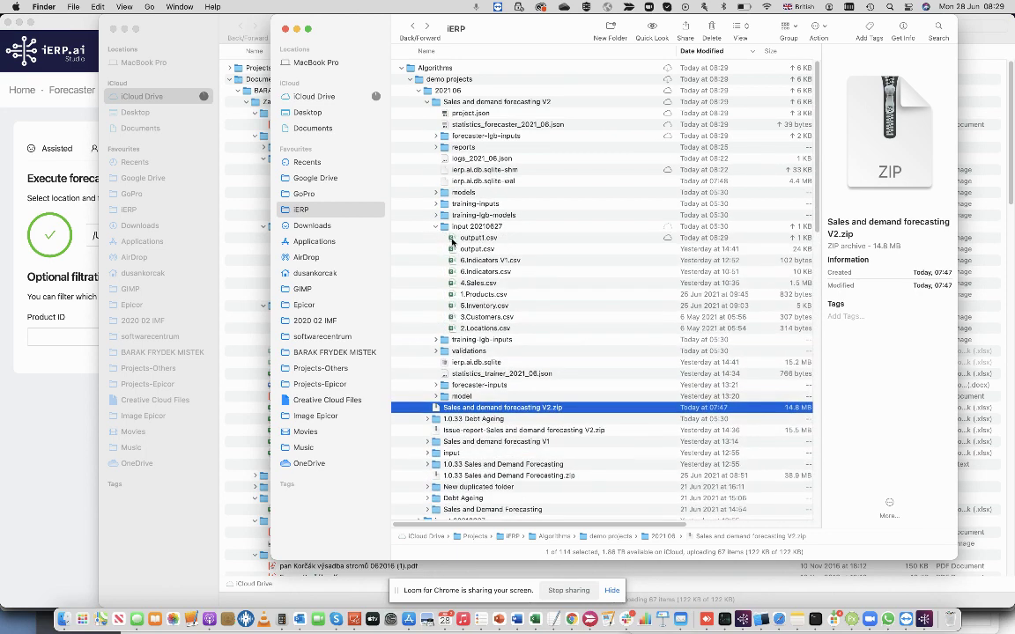
pyautogui.click(468, 238)
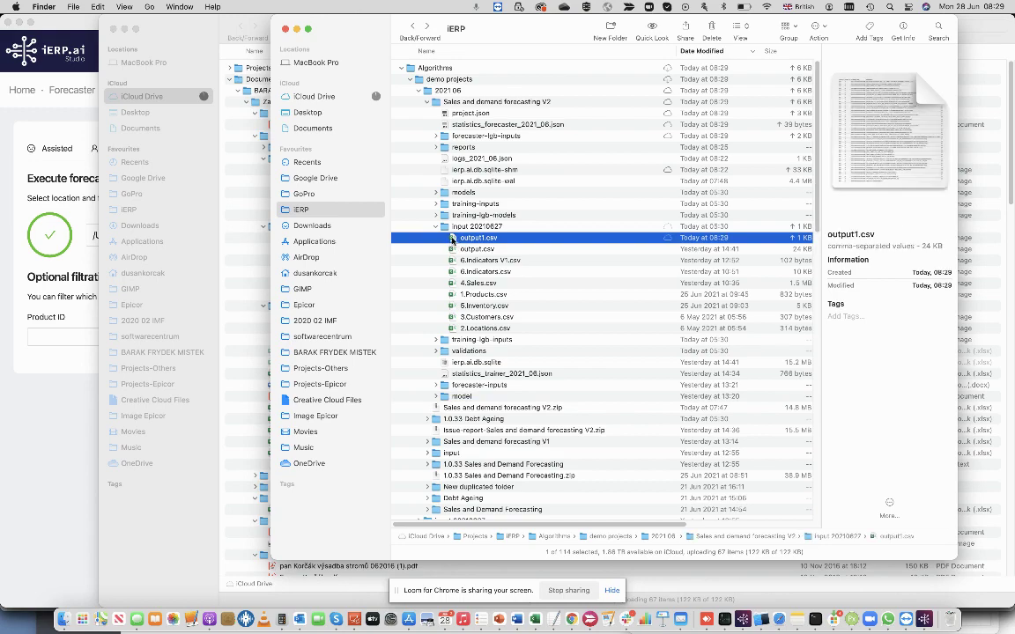
pyautogui.doubleClick(451, 237)
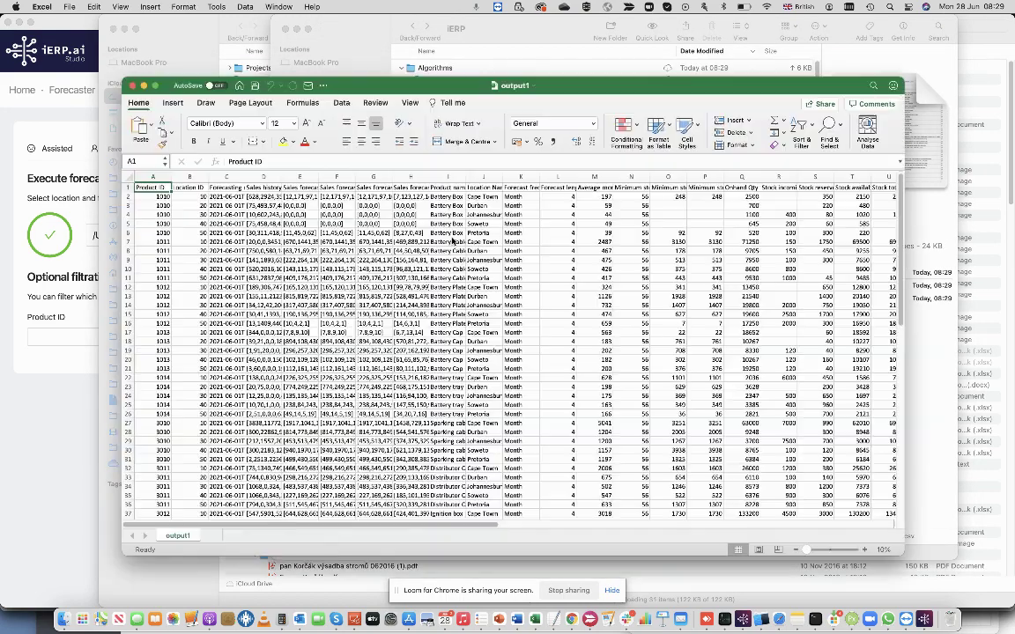
pyautogui.doubleClick(399, 88)
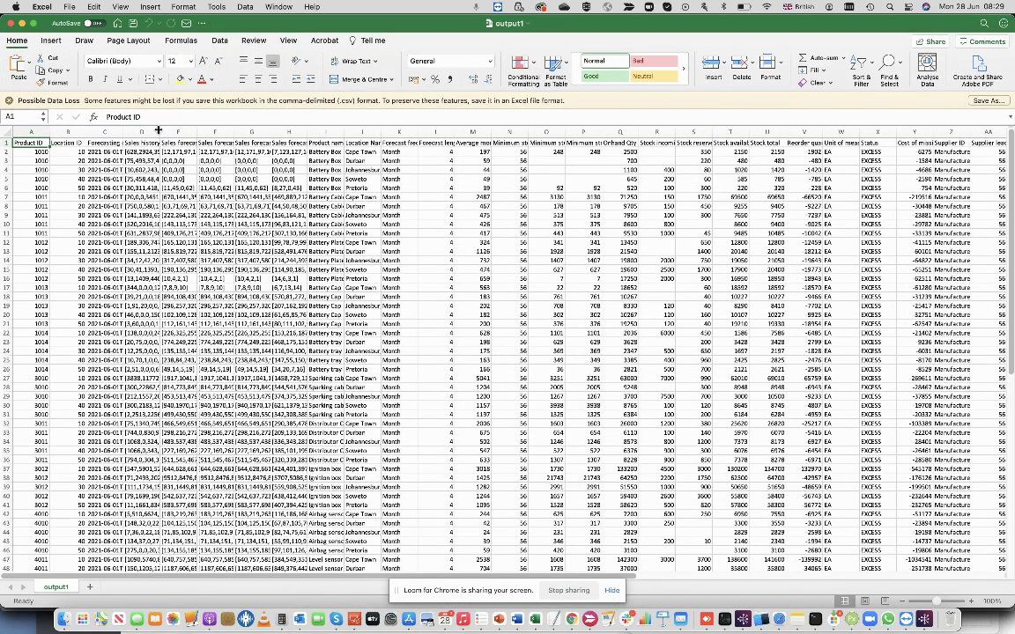
# Examine the exported sales history, sales forecast, product, location, frequency and minimum stock columns along the first Battery Box row
pyautogui.moveTo(172, 131); pyautogui.dragTo(243, 130)
pyautogui.click(287, 160)
pyautogui.click(297, 143)
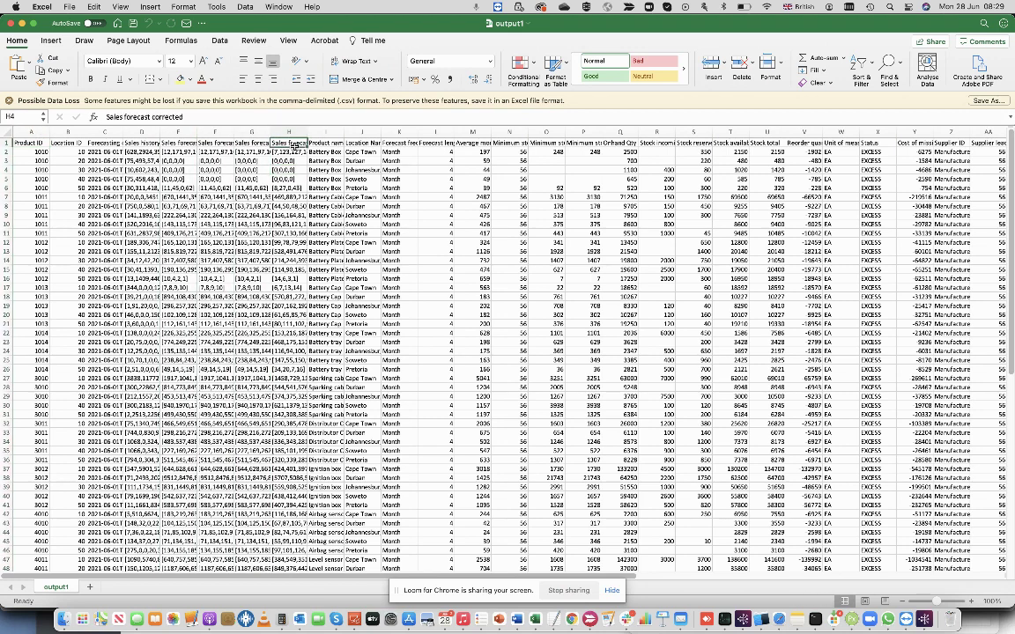
pyautogui.click(301, 152)
pyautogui.press('Right')
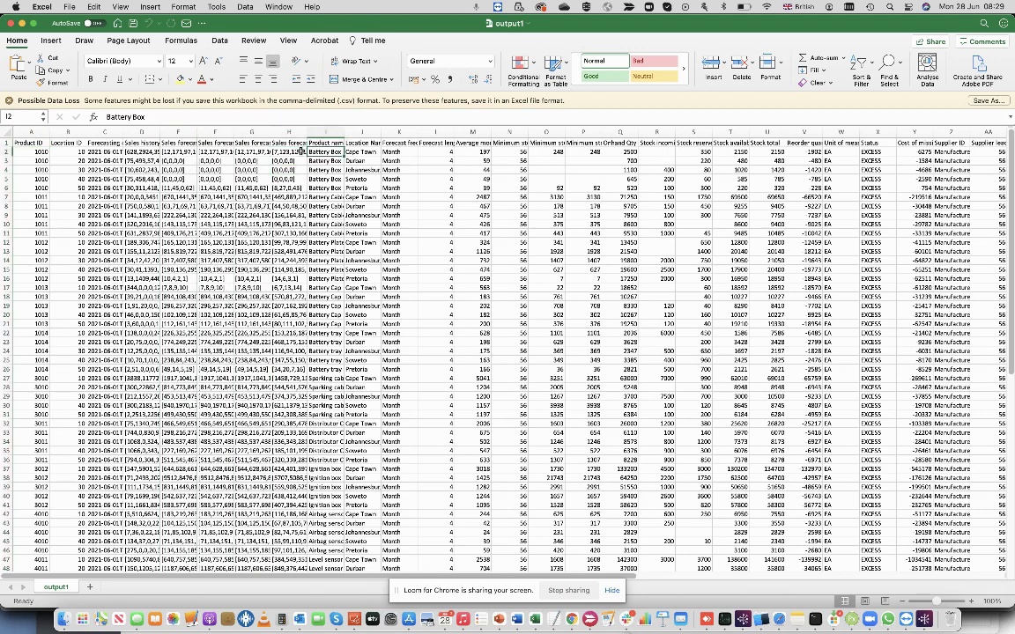
pyautogui.press('Right')
pyautogui.press('Right')
pyautogui.press('Right')
pyautogui.press('Right')
pyautogui.press('Right')
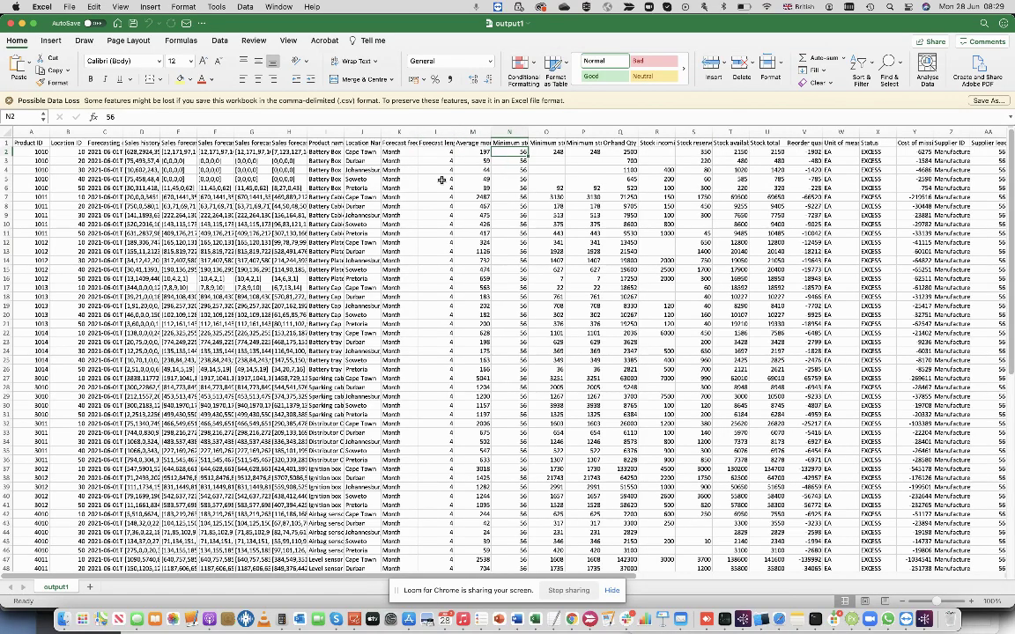
# Examine the T1 to T4 forecast columns at the end of the sheet and return to the first columns
pyautogui.hscroll(5, 442, 179)
pyautogui.hscroll(5, 441, 179)
pyautogui.click(579, 131)
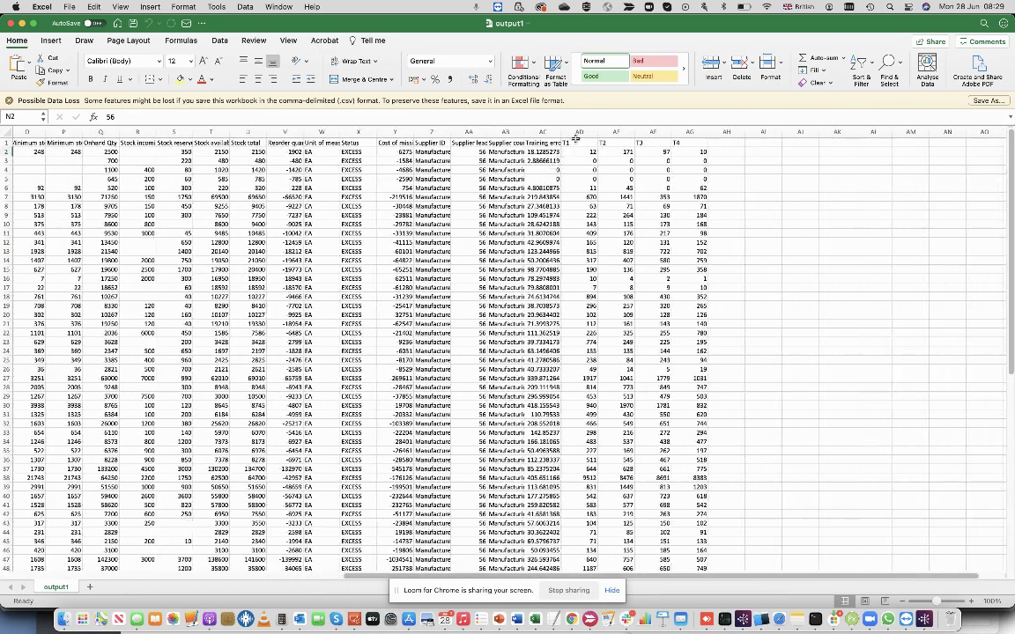
pyautogui.click(616, 131)
pyautogui.click(652, 132)
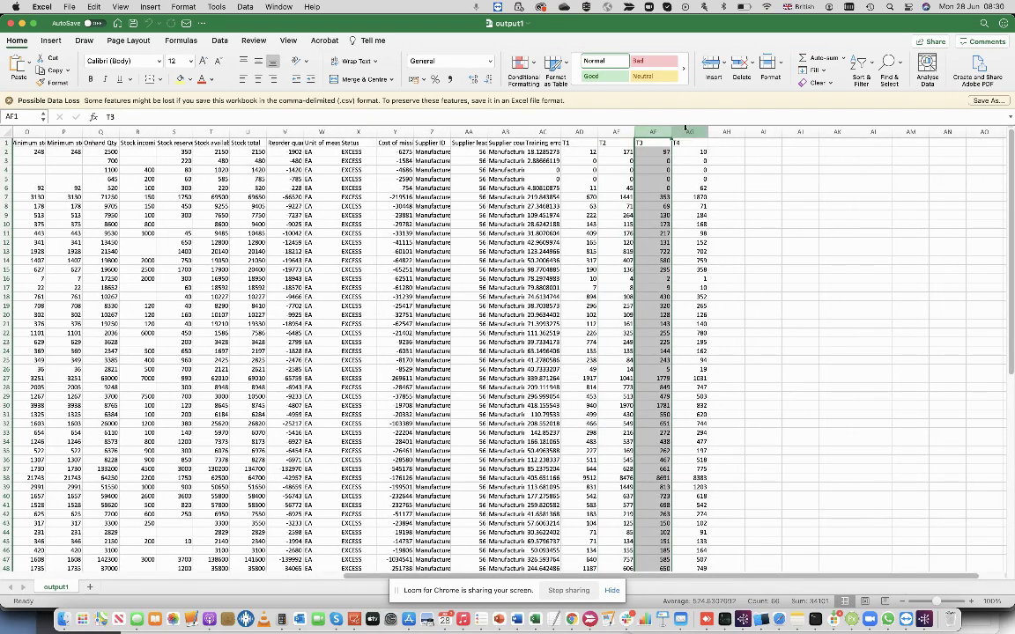
pyautogui.click(687, 132)
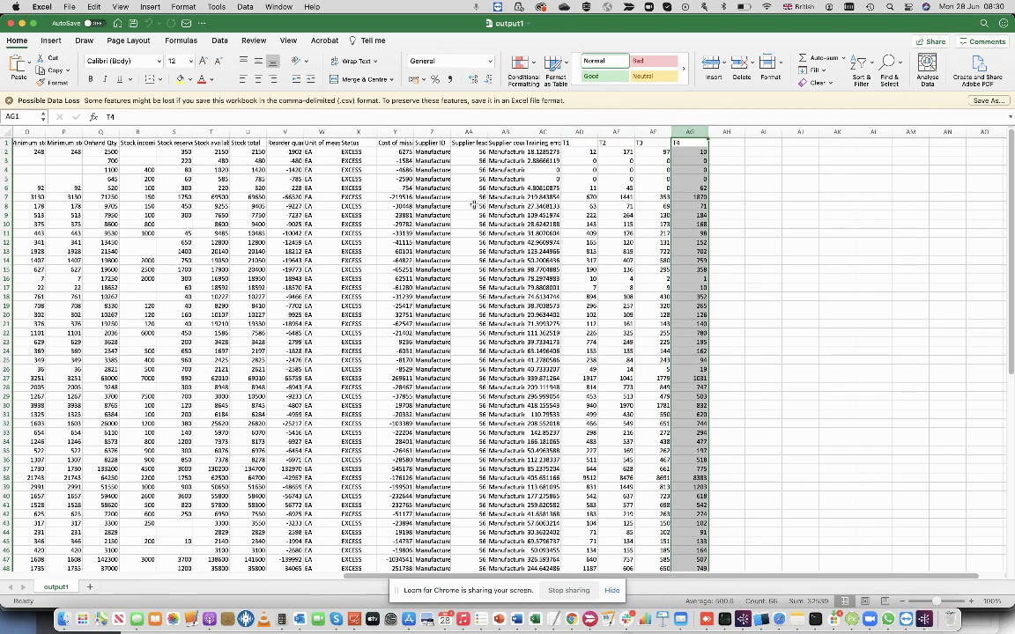
pyautogui.hscroll(-10, 474, 204)
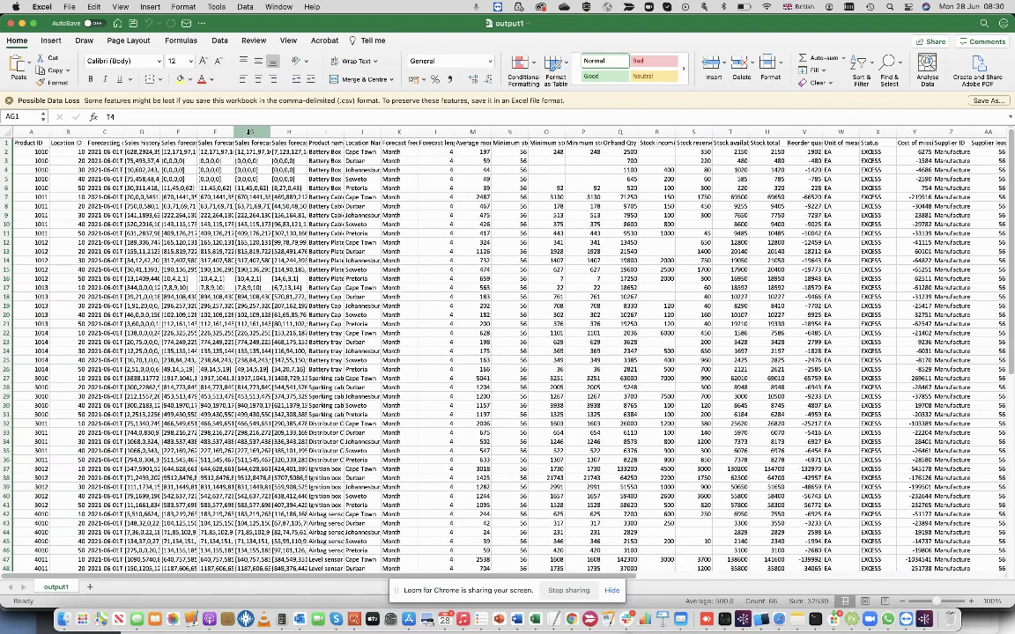
# Fit the adjusted sales forecast column to its contents and review the remaining columns through T4
pyautogui.doubleClick(269, 131)
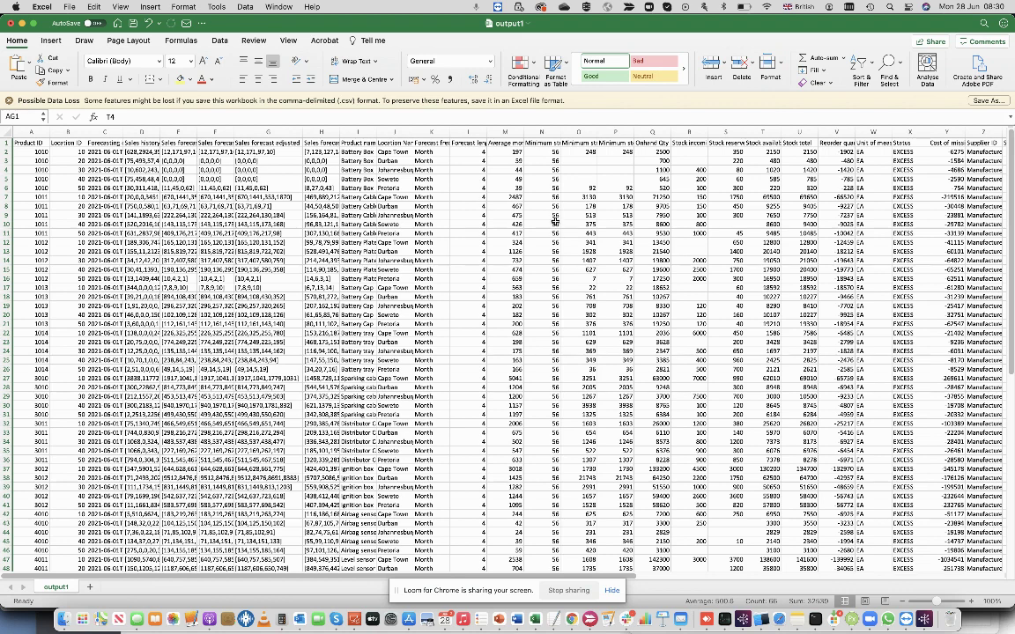
pyautogui.hscroll(10, 495, 199)
pyautogui.hscroll(2, 557, 222)
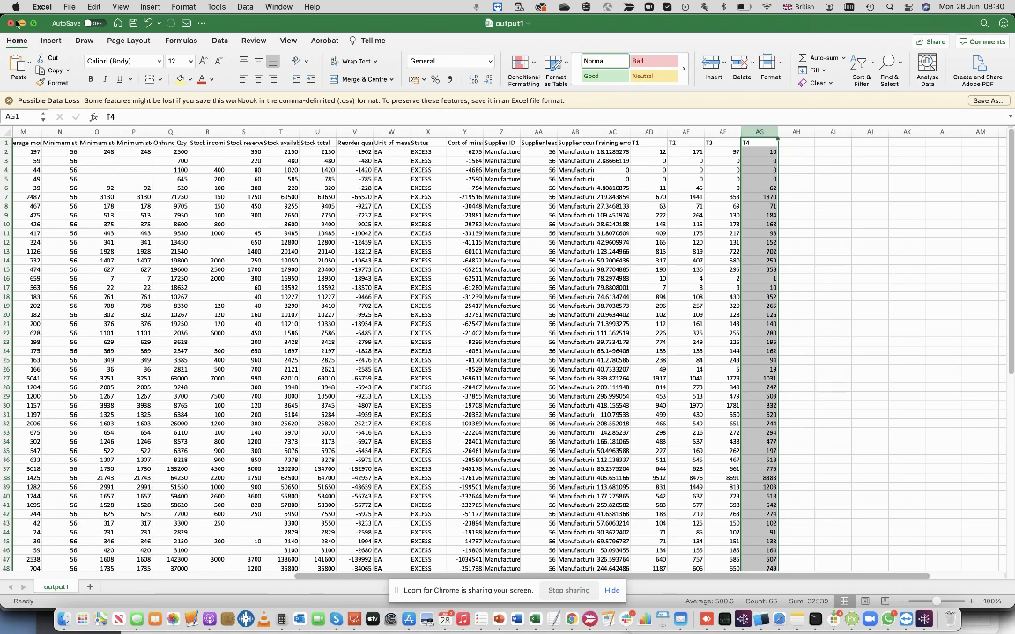
# Close the output1.csv workbook, quit WhatsApp, and switch back to the CSV output page in iERP.ai Studio
pyautogui.click(11, 23)
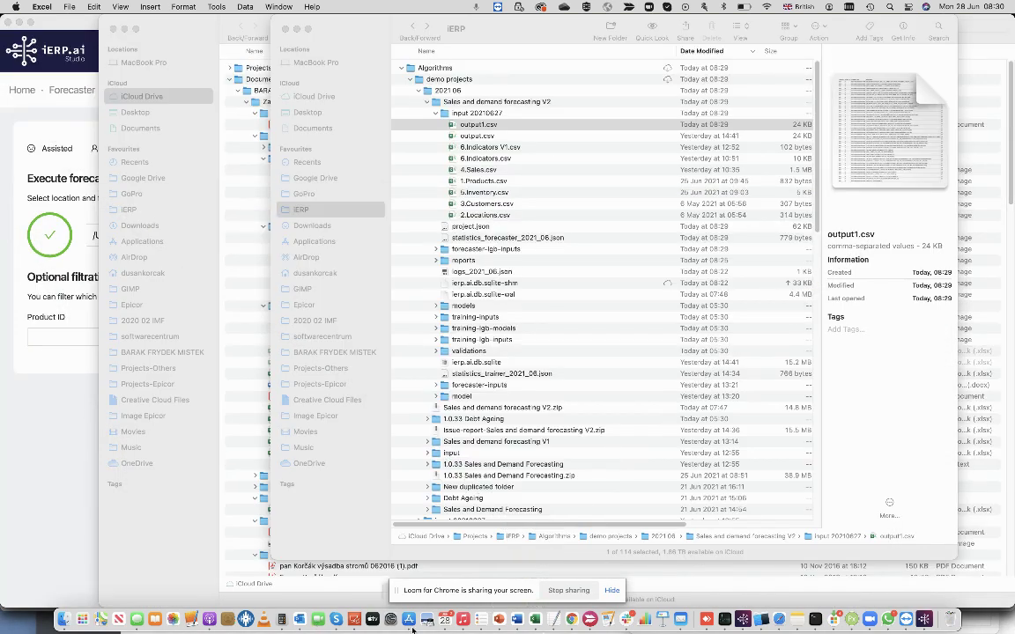
pyautogui.rightClick(889, 622)
pyautogui.click(897, 589)
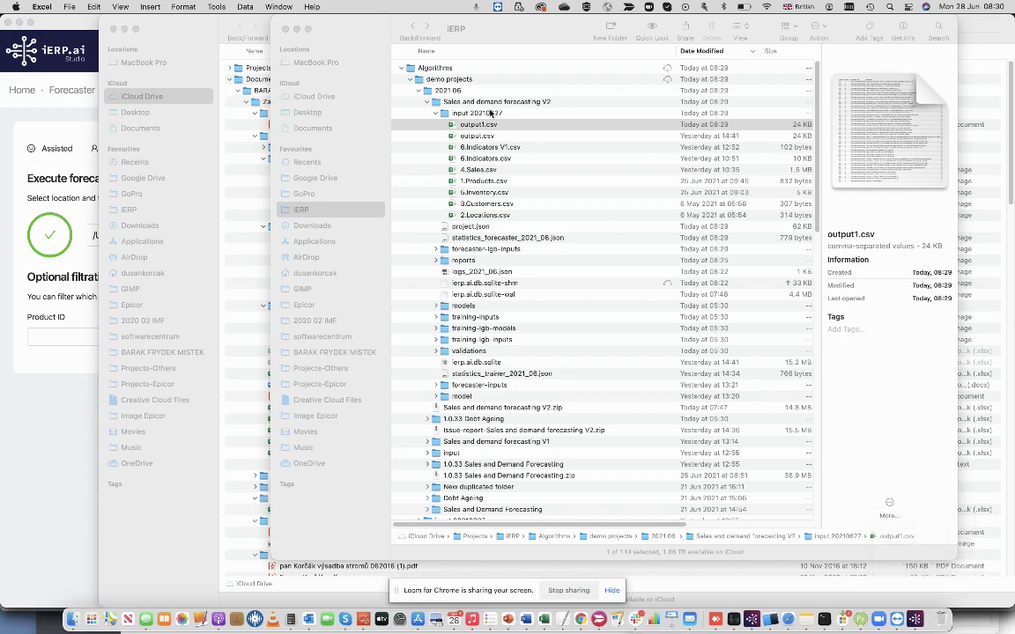
pyautogui.click(11, 141)
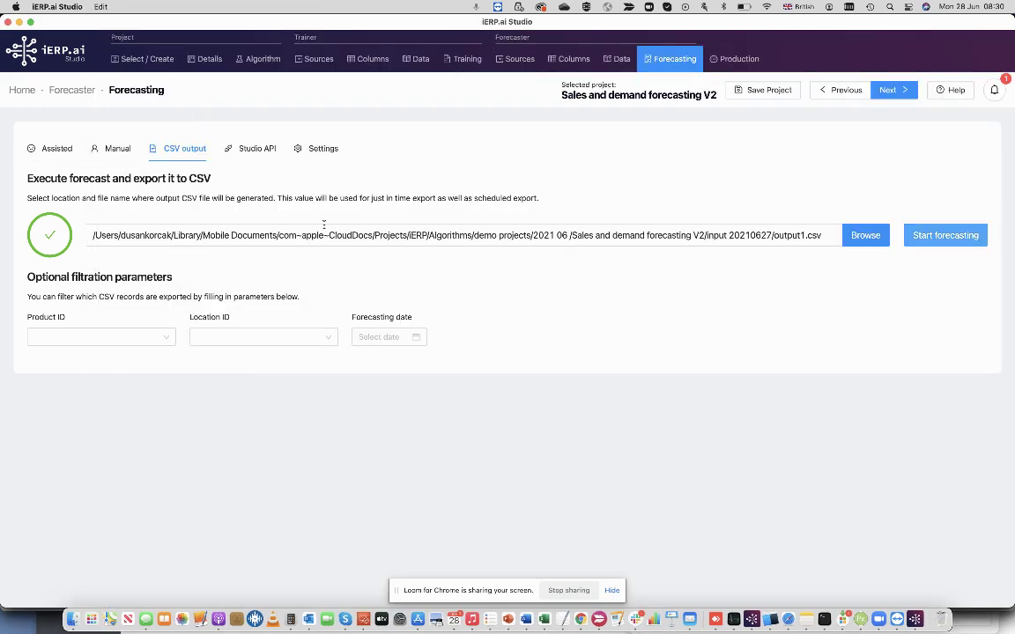
# Review the Studio API server options and open the forecast adjustment settings
pyautogui.click(261, 148)
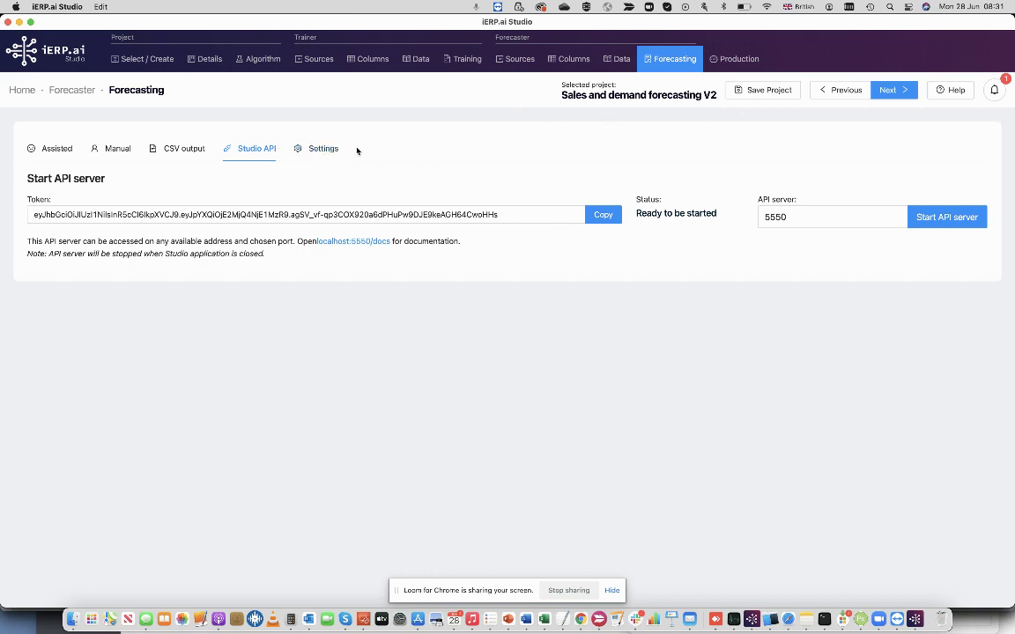
pyautogui.click(326, 150)
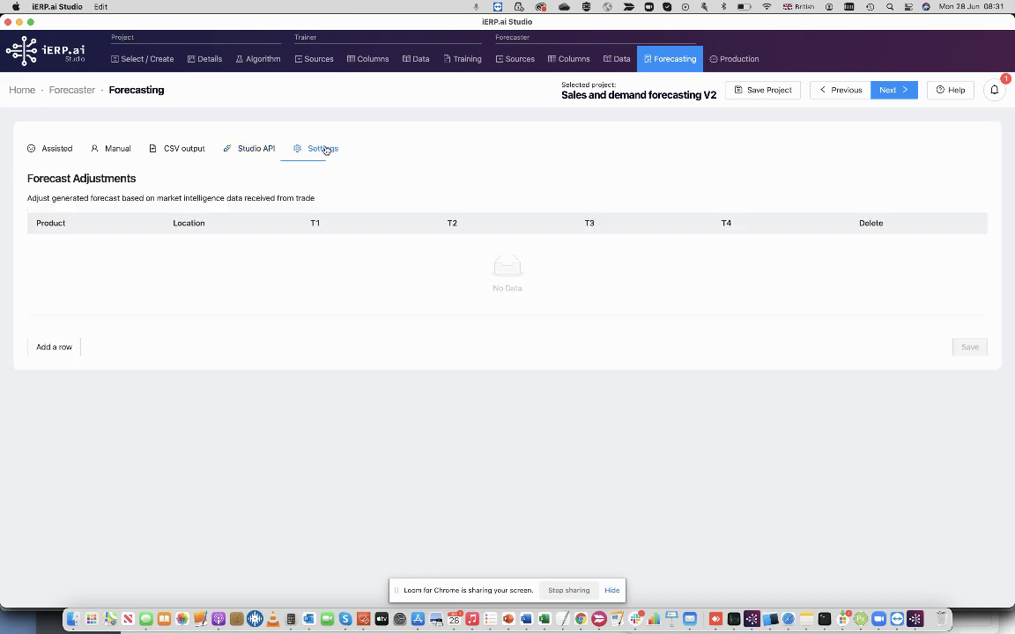